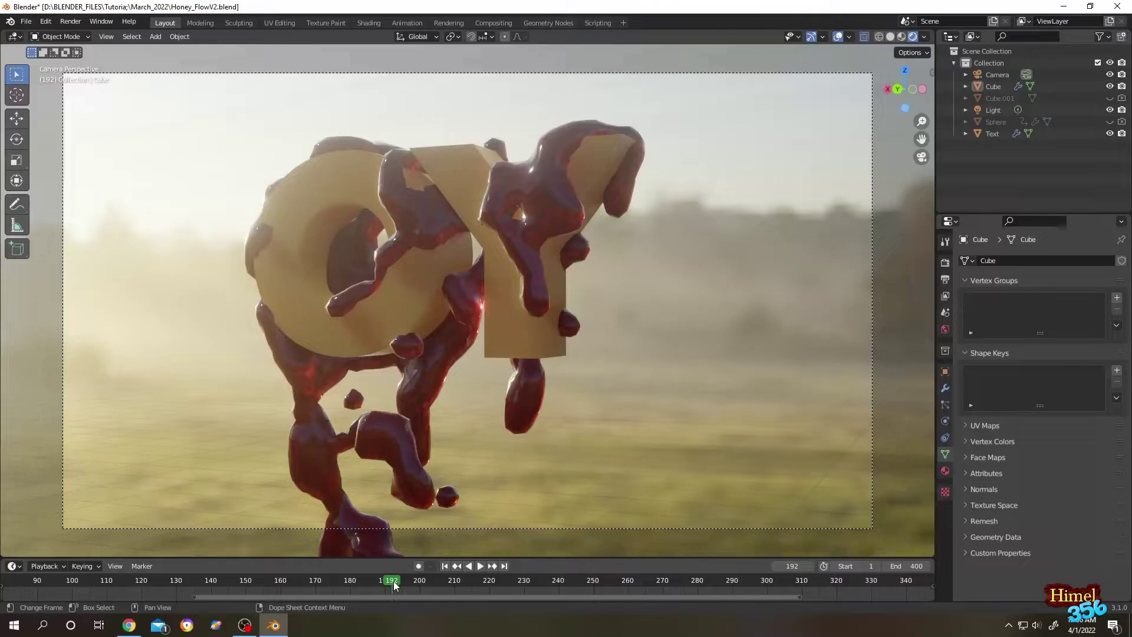
# - Scrub the timeline back to frame 165 and zoom the viewport to inspect the red honey on the OY letters
pyautogui.moveTo(394, 585); pyautogui.dragTo(299, 580)
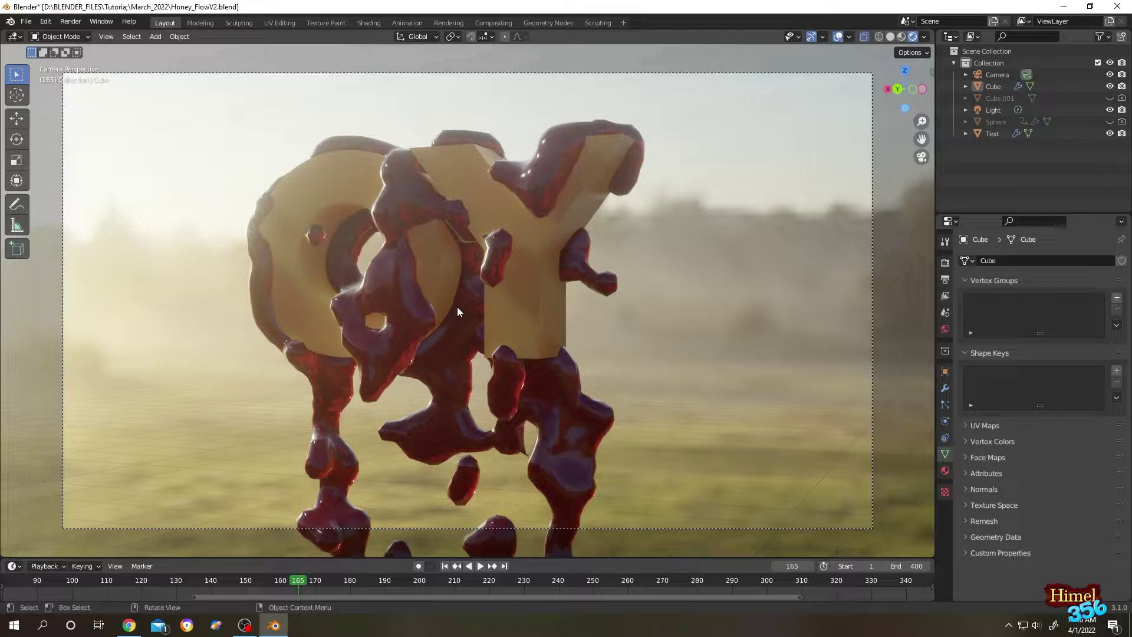
pyautogui.scroll(3, 458, 311)
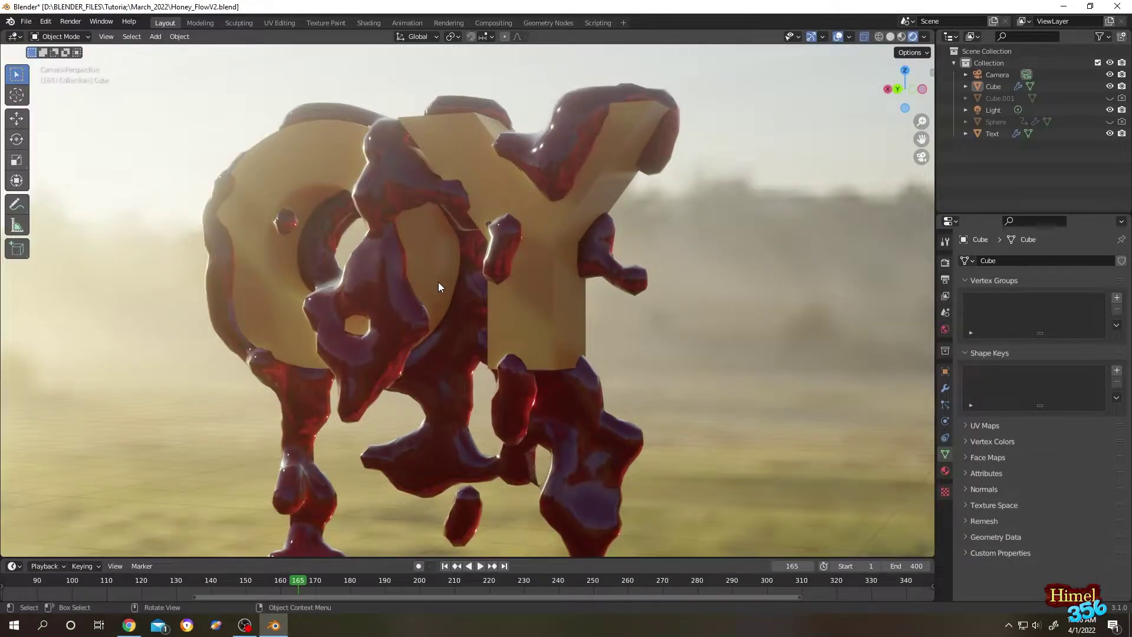
pyautogui.scroll(-3, 466, 286)
pyautogui.scroll(6, 479, 289)
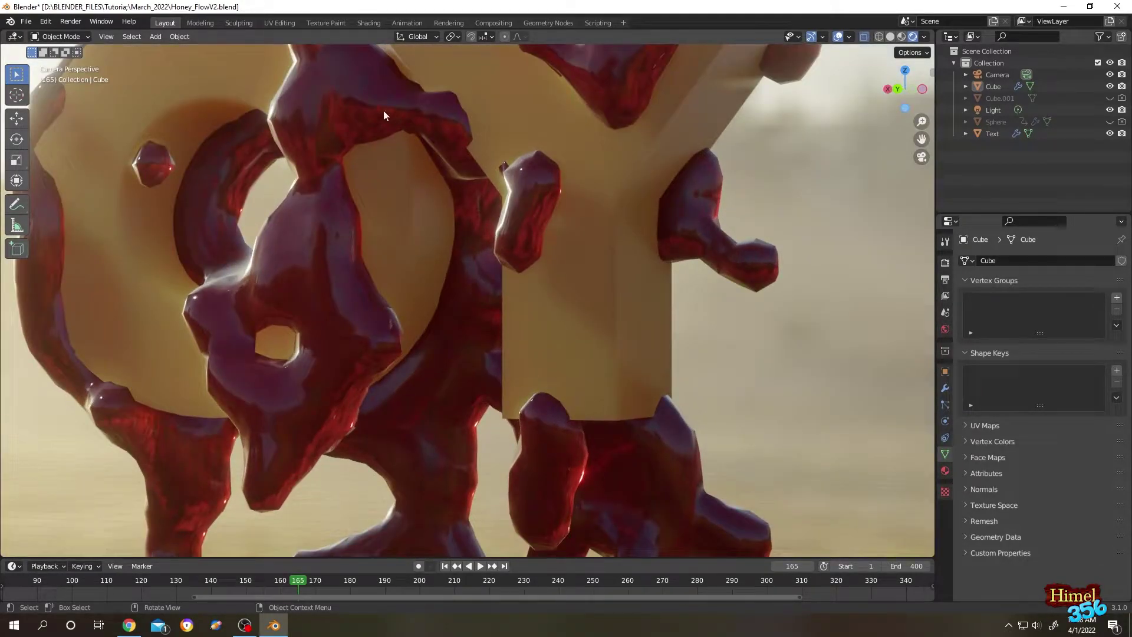
pyautogui.scroll(-4, 466, 218)
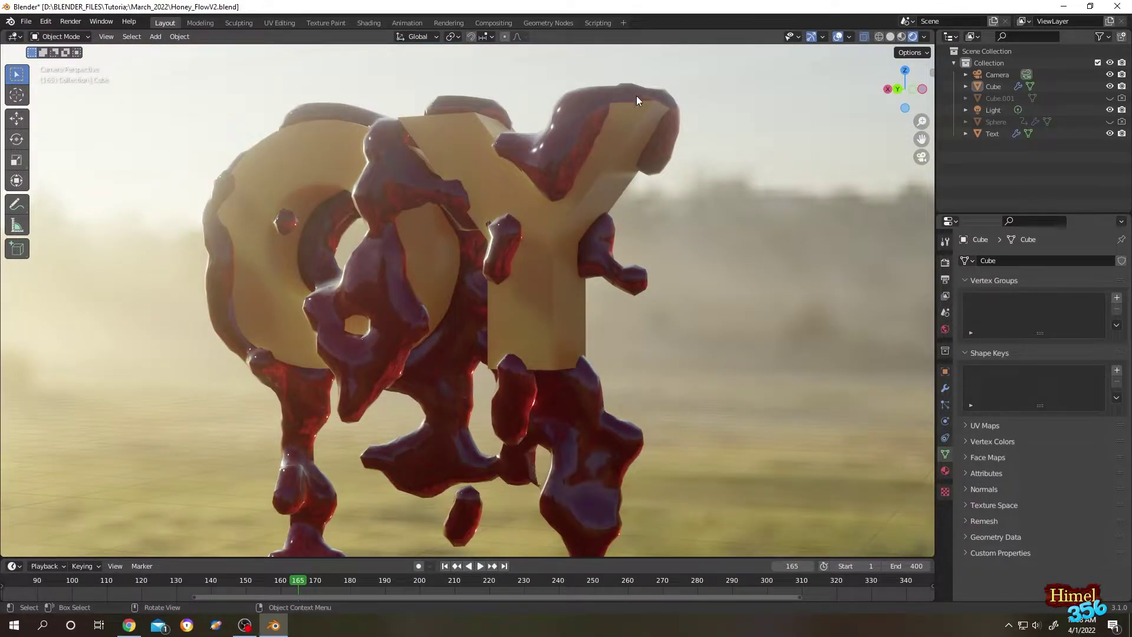
pyautogui.scroll(-2, 604, 116)
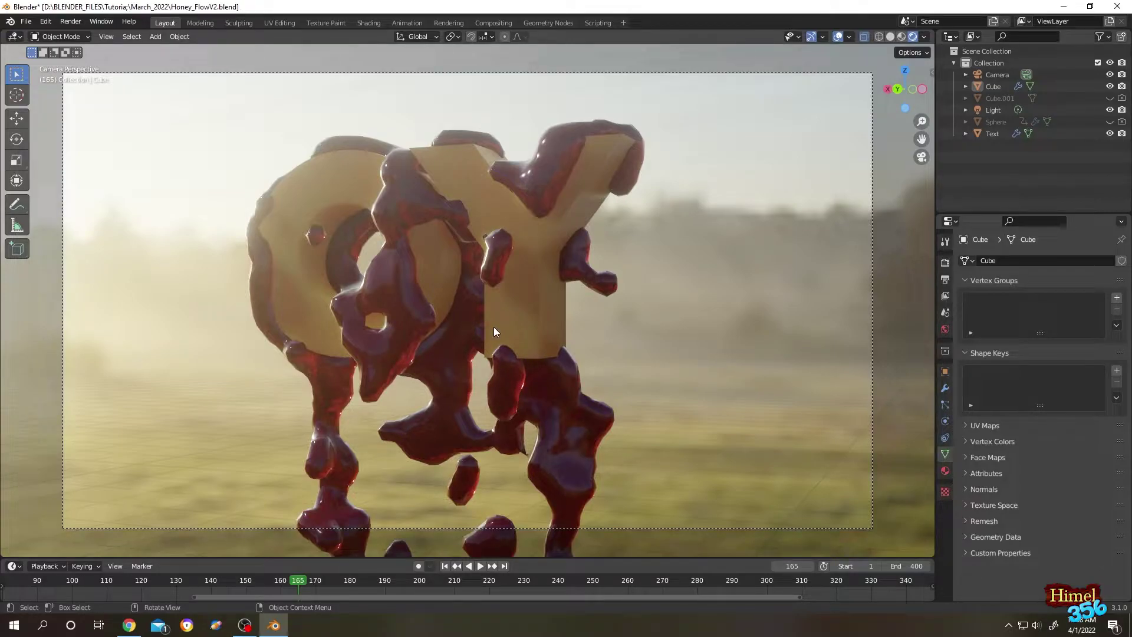
# - Swap the honey Cube's Blood02 material for a new default material and switch to the Shading workspace
pyautogui.click(558, 401)
pyautogui.click(946, 471)
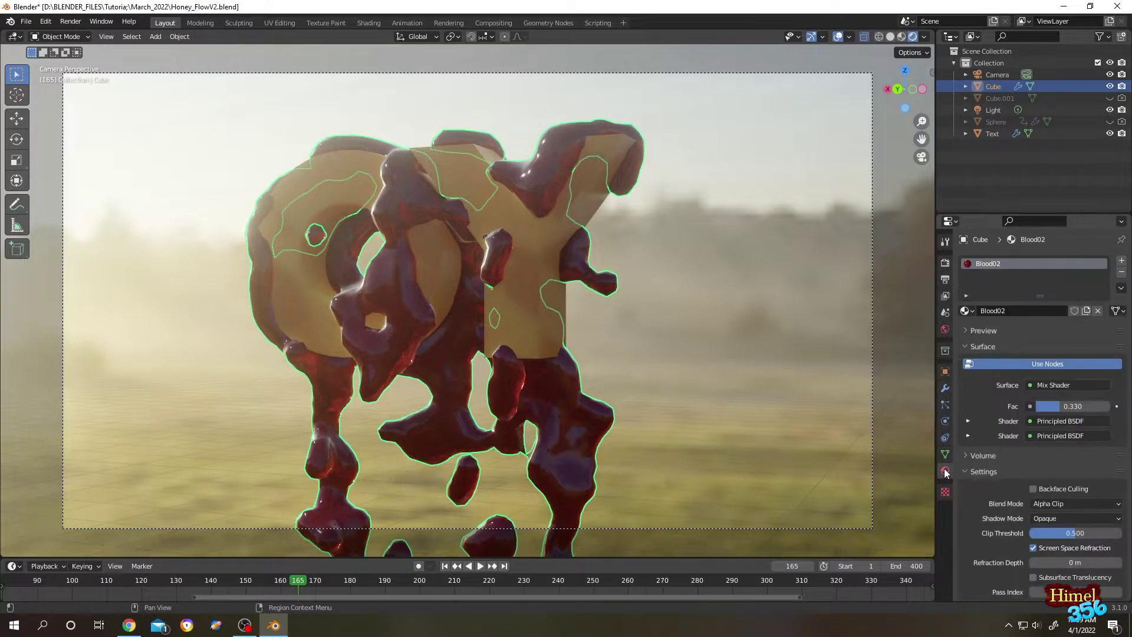
pyautogui.click(1121, 273)
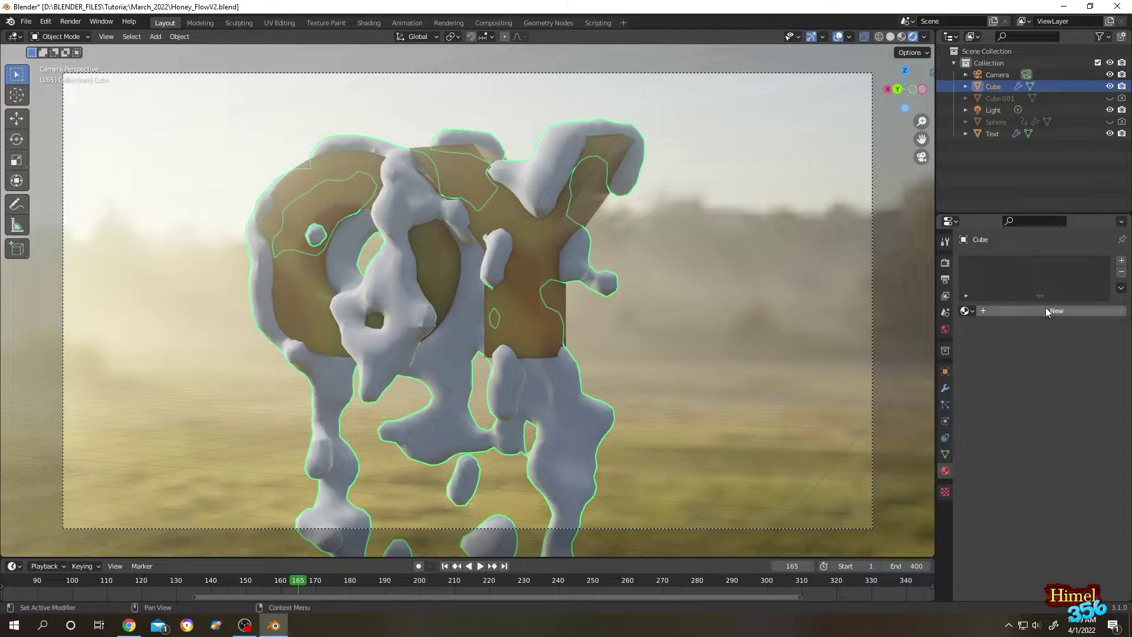
pyautogui.click(1046, 307)
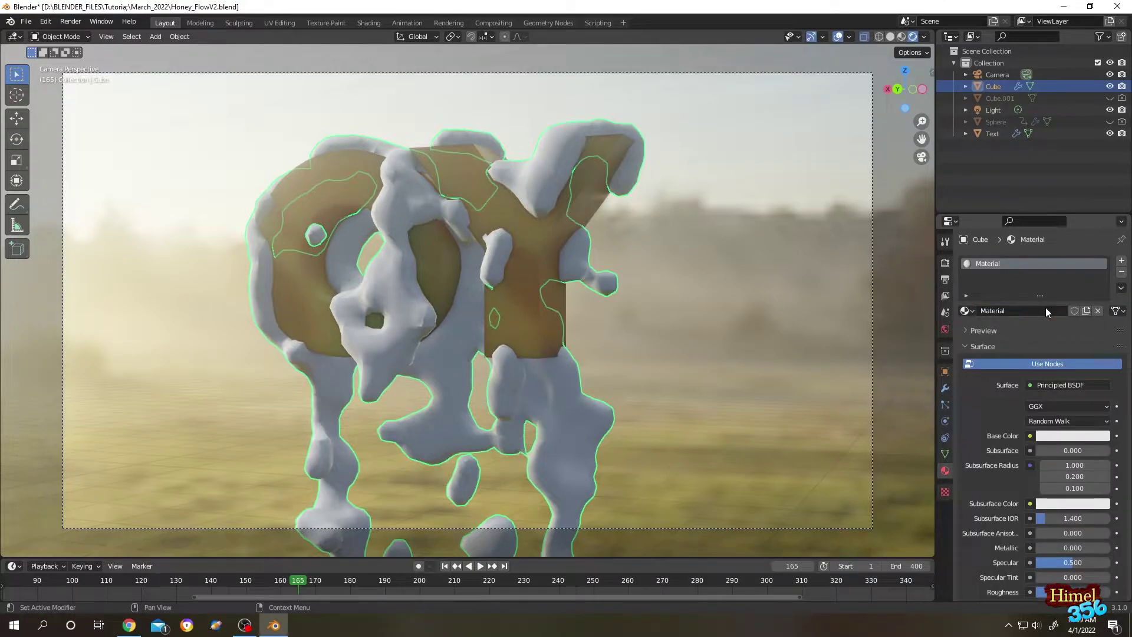
pyautogui.click(369, 23)
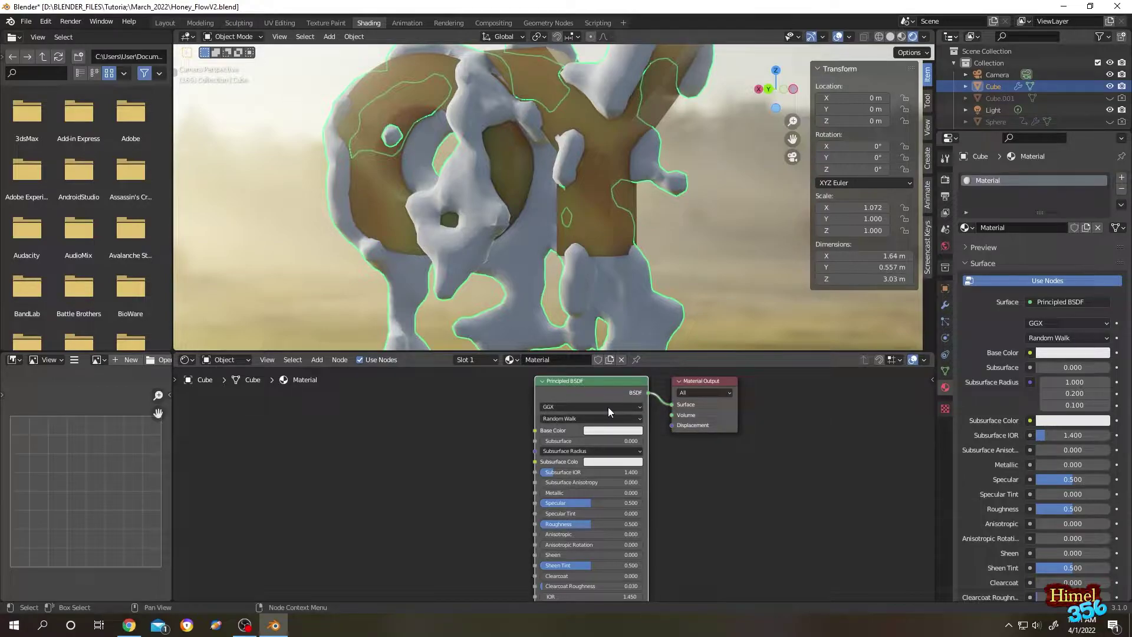
# - Collapse the existing Principled BSDF and add a second, collapsed Principled BSDF below it
pyautogui.click(541, 380)
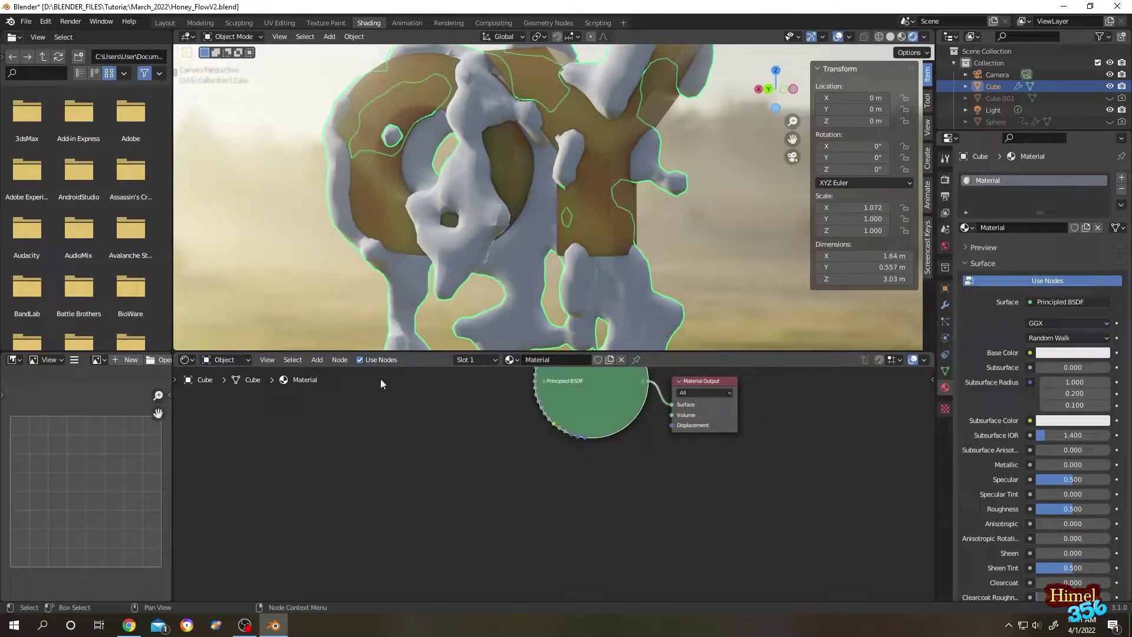
pyautogui.click(319, 361)
pyautogui.click(327, 373)
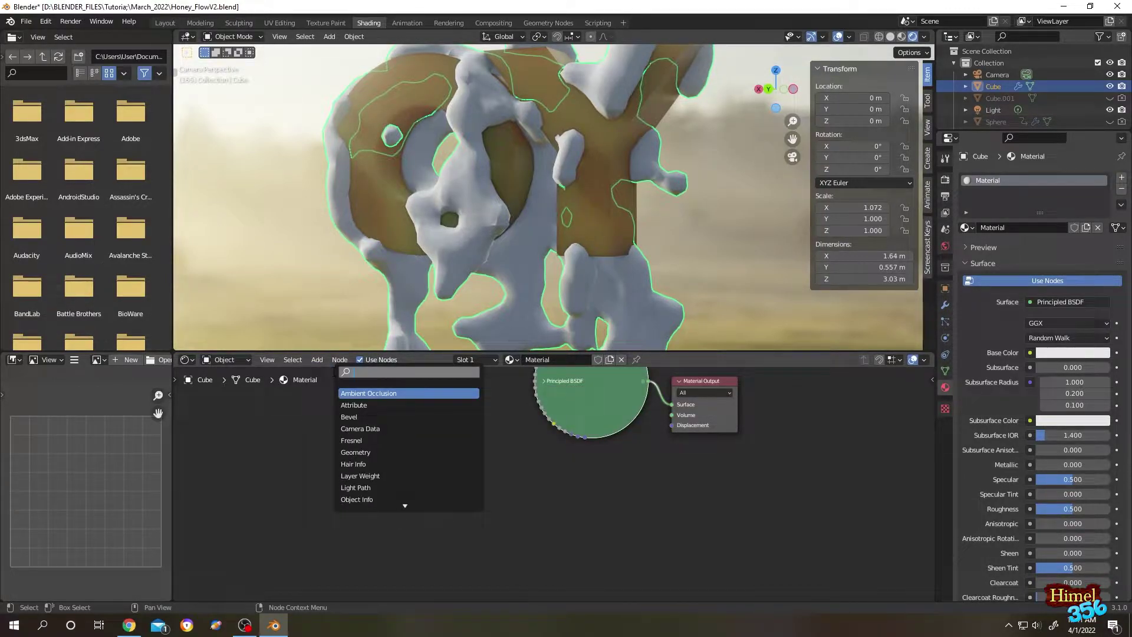
pyautogui.write('prin')
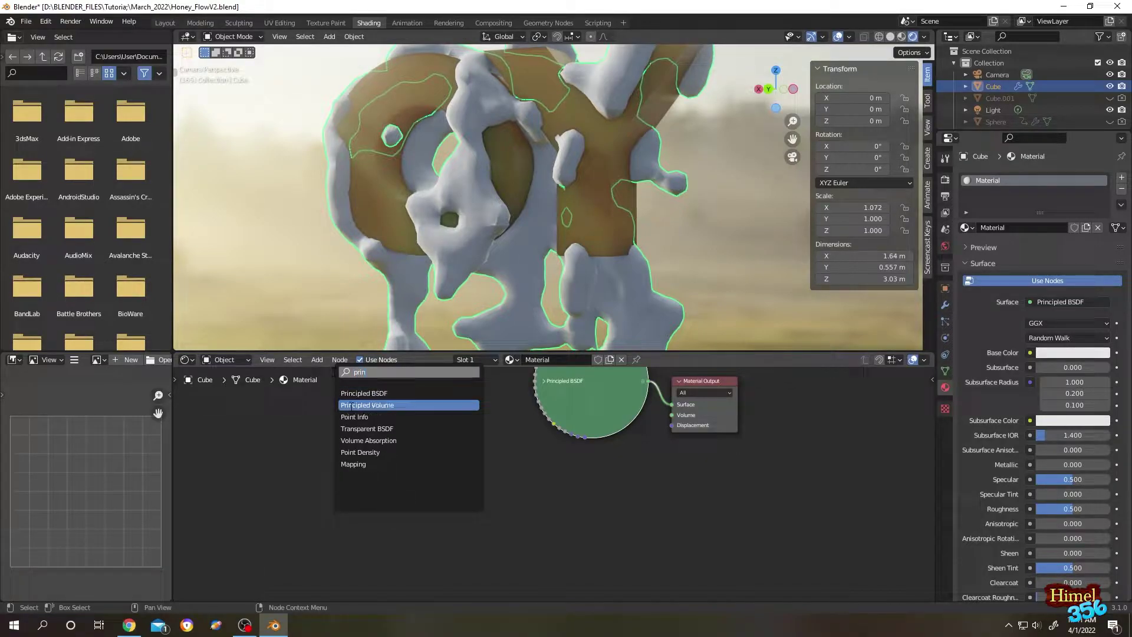
pyautogui.click(371, 393)
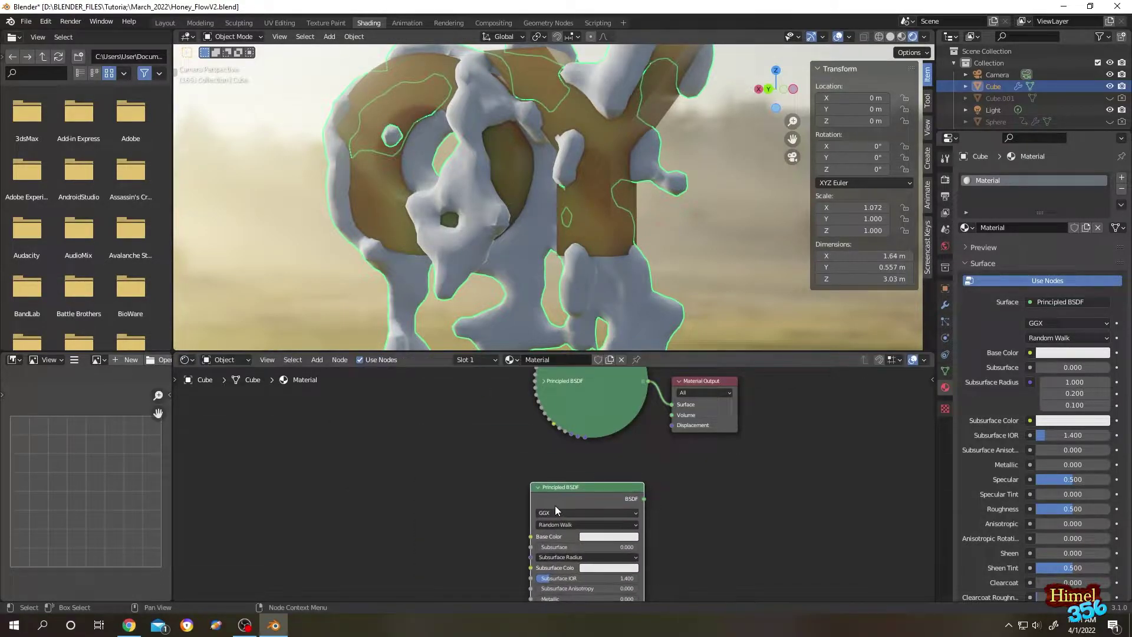
pyautogui.press('h')
pyautogui.click(625, 524)
# - Add a Mix Shader beside the Material Output and enlarge the node editor area
pyautogui.click(317, 360)
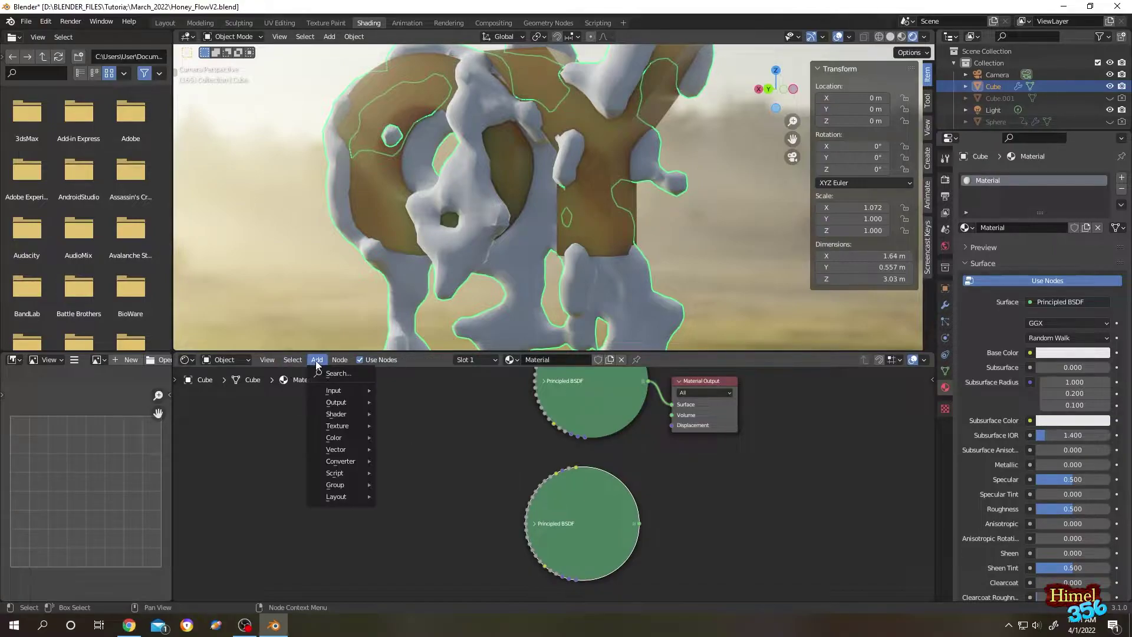
pyautogui.click(336, 372)
pyautogui.write('mix')
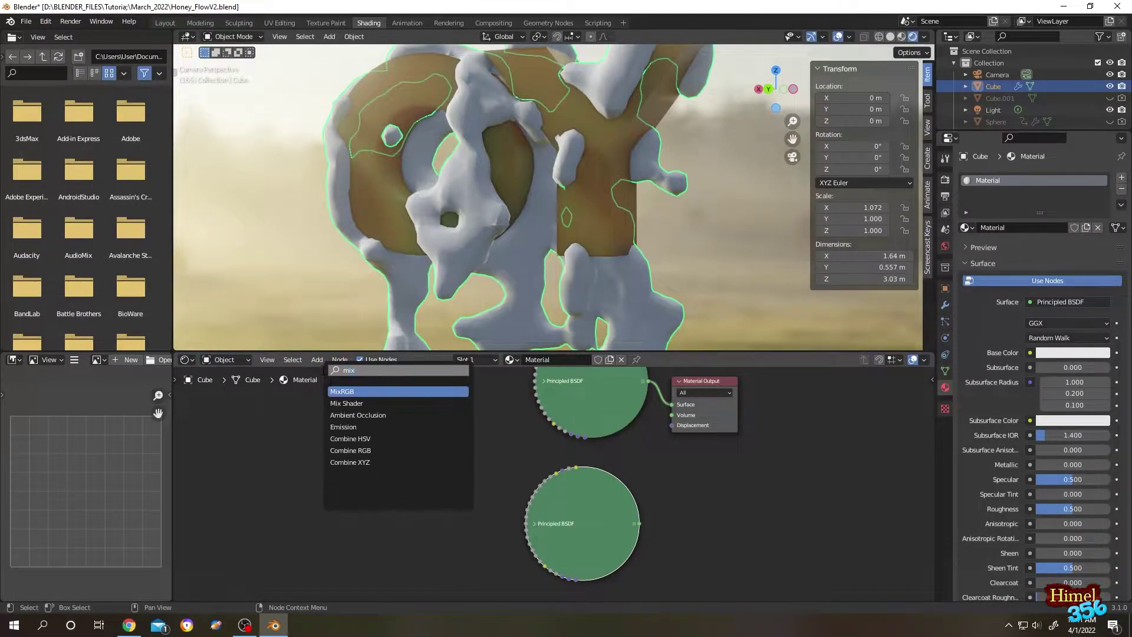
pyautogui.click(346, 404)
pyautogui.click(710, 465)
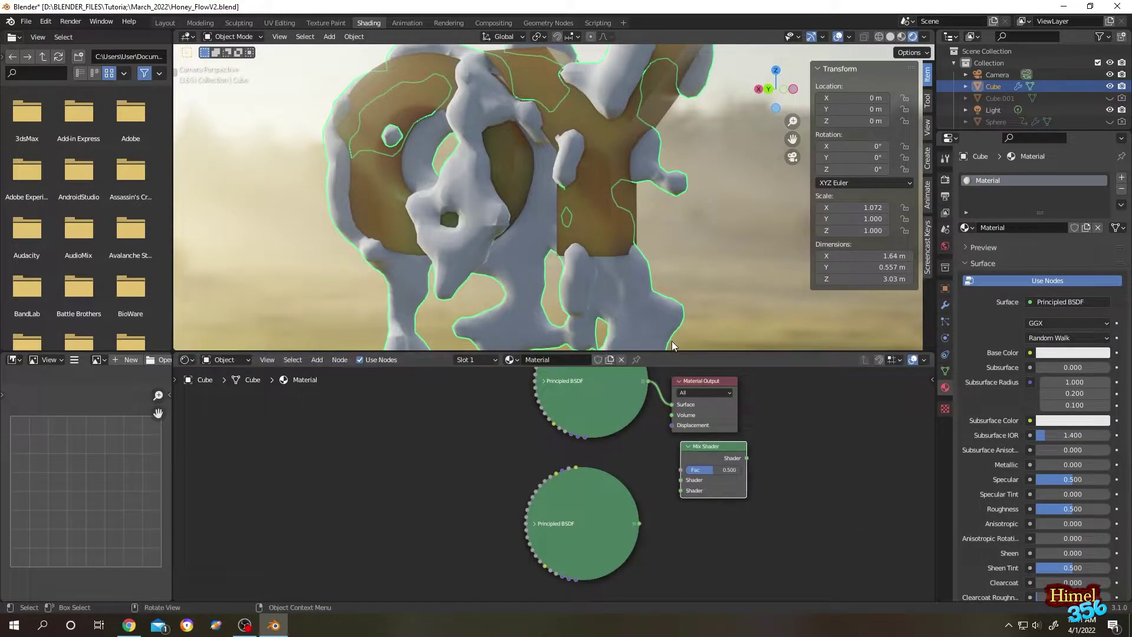
pyautogui.moveTo(664, 351); pyautogui.dragTo(472, 270)
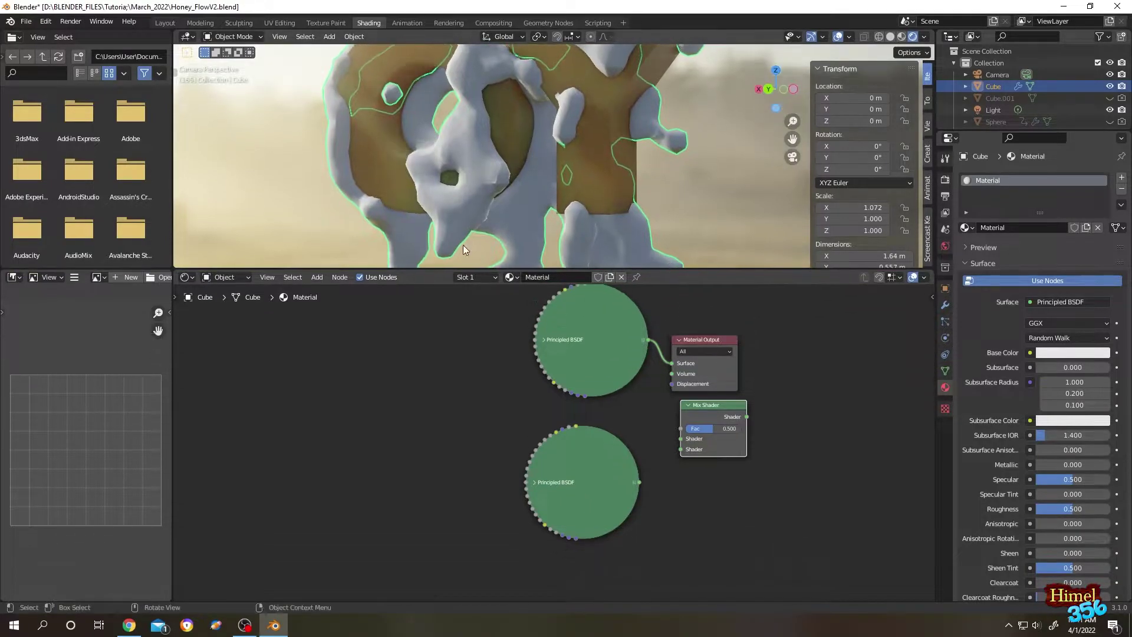
# - Add a Fresnel node to the left of the shaders
pyautogui.click(317, 277)
pyautogui.click(329, 291)
pyautogui.write('fres')
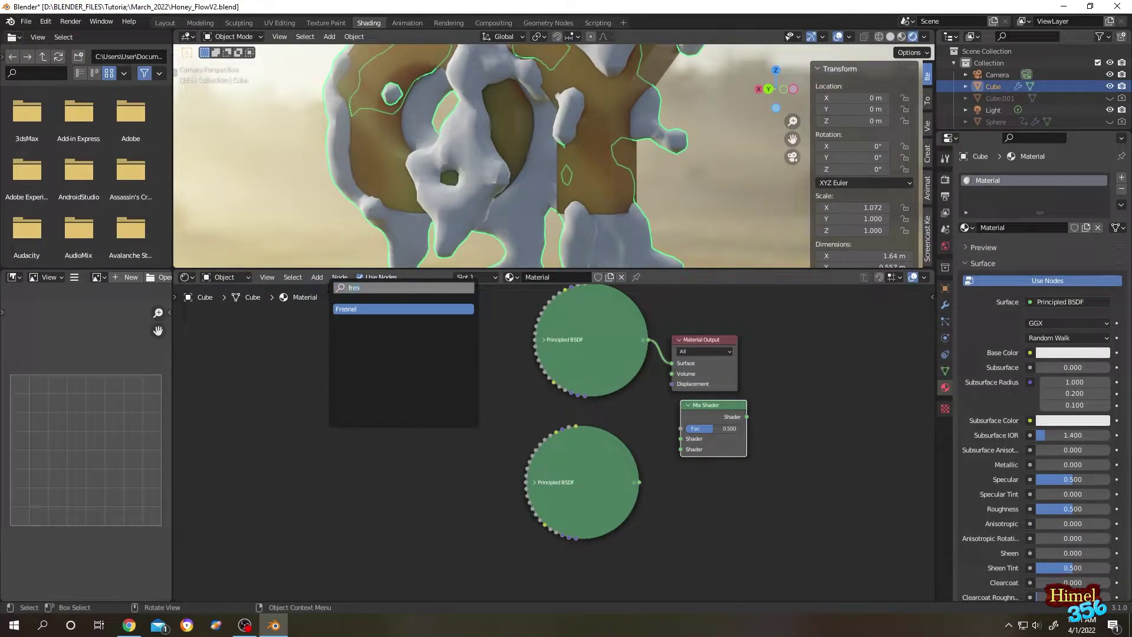
pyautogui.click(352, 309)
pyautogui.click(380, 360)
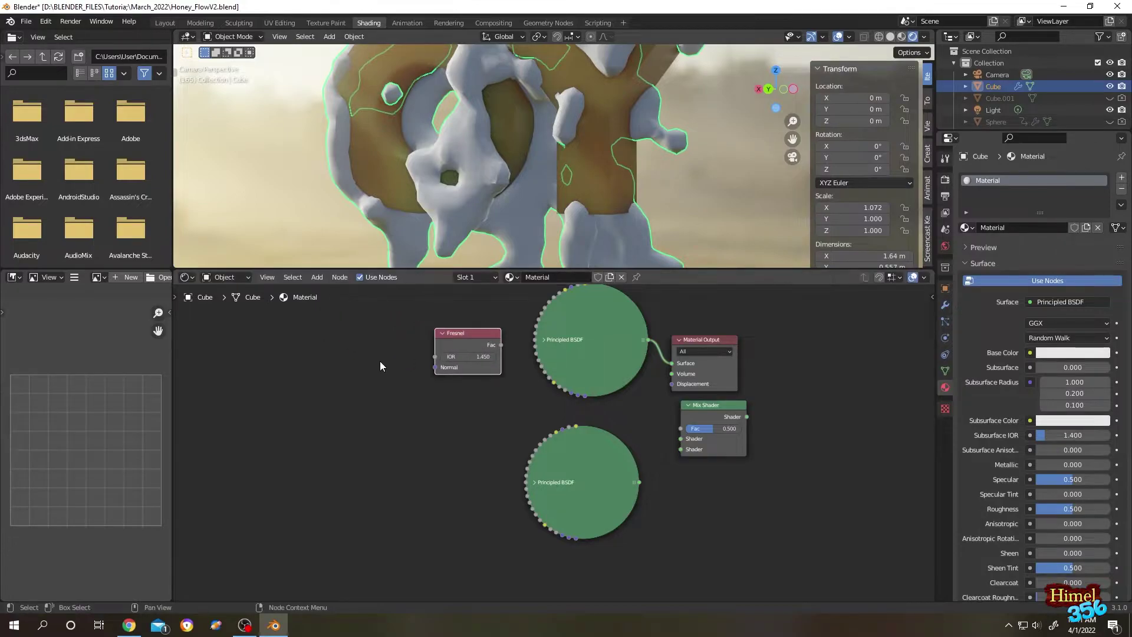
# - Add a Voronoi Texture node at the lower left of the node tree
pyautogui.click(317, 277)
pyautogui.click(323, 292)
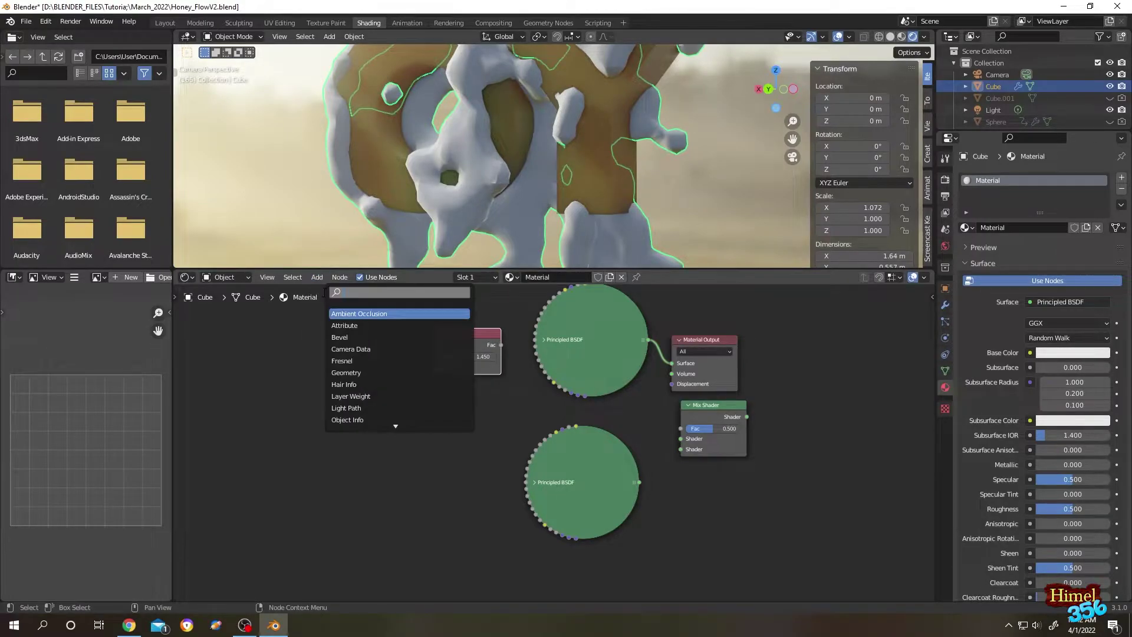
pyautogui.write('voro')
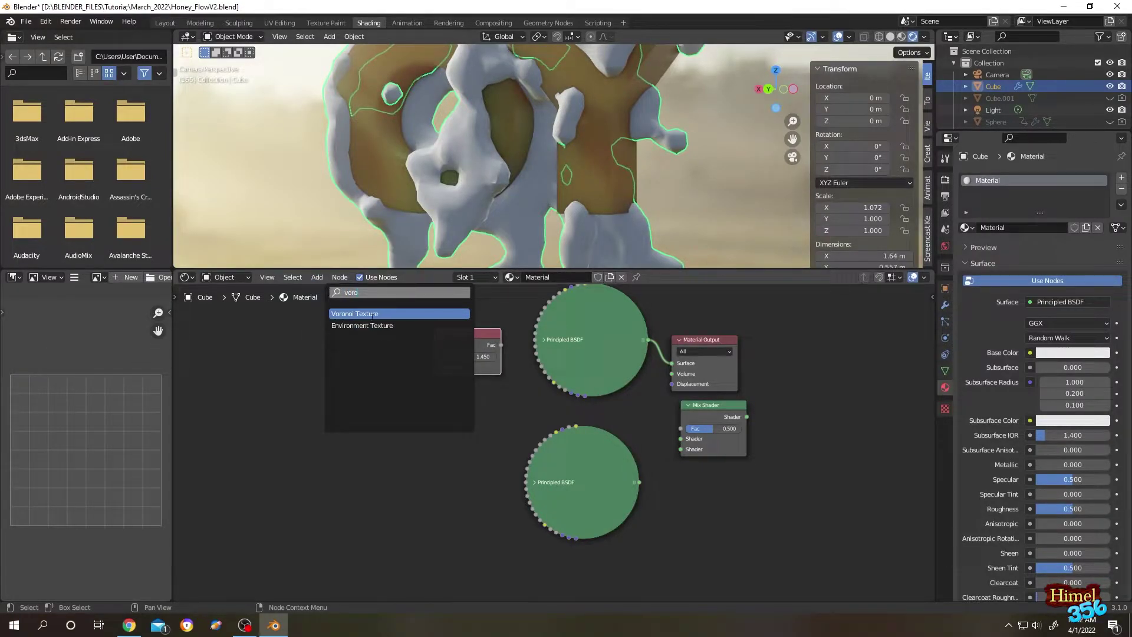
pyautogui.click(354, 313)
pyautogui.click(377, 451)
# - Add an Invert node below the Fresnel node and shift the Material Output further right
pyautogui.click(317, 277)
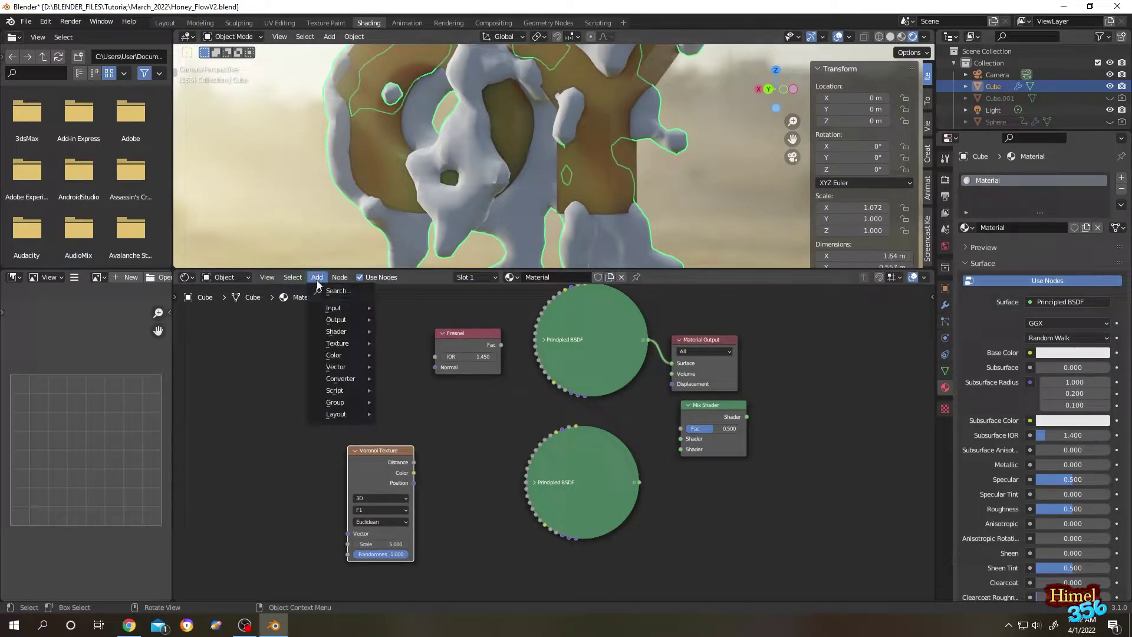
pyautogui.click(324, 295)
pyautogui.write('inver')
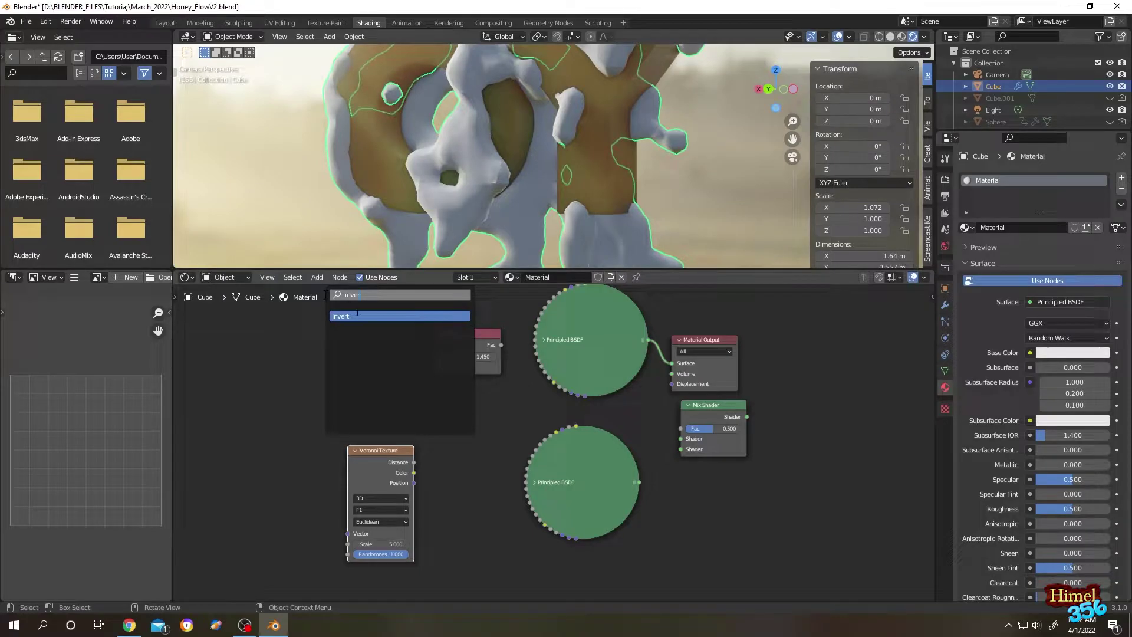
pyautogui.press('Return')
pyautogui.click(468, 490)
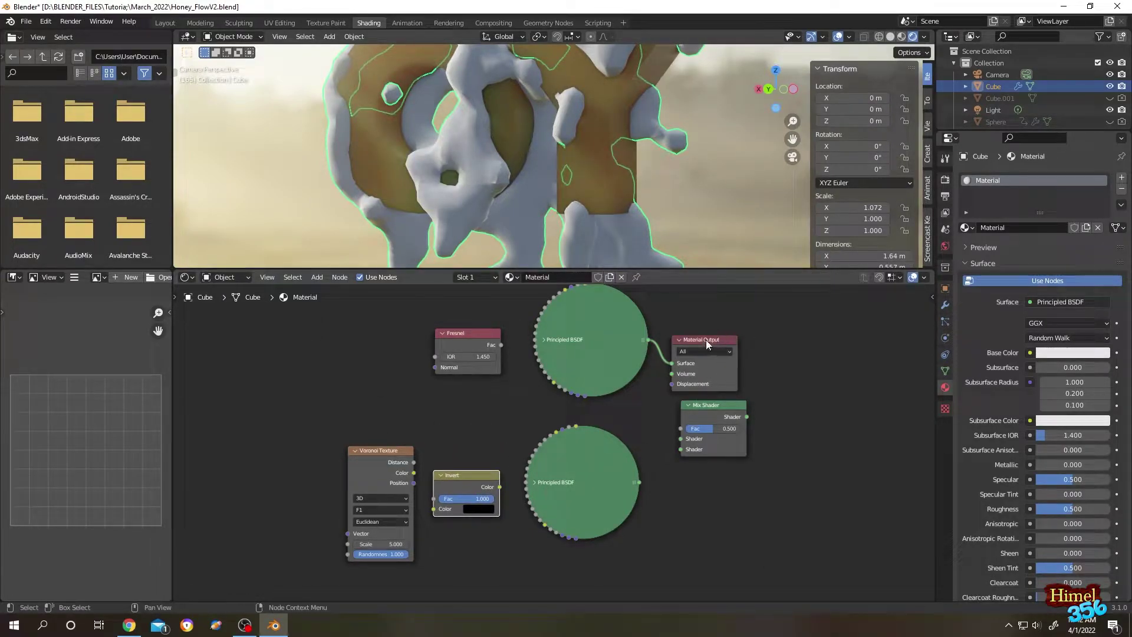
pyautogui.moveTo(706, 340); pyautogui.dragTo(826, 340)
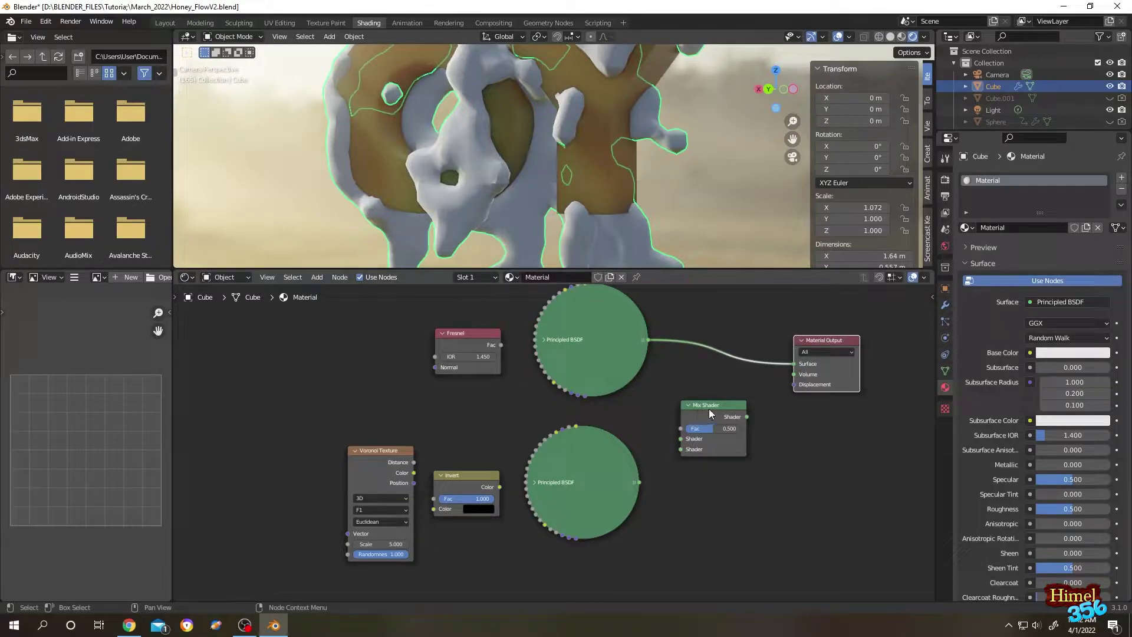
# - Set the top Principled BSDF's Base Color to hex 760C10
pyautogui.click(543, 341)
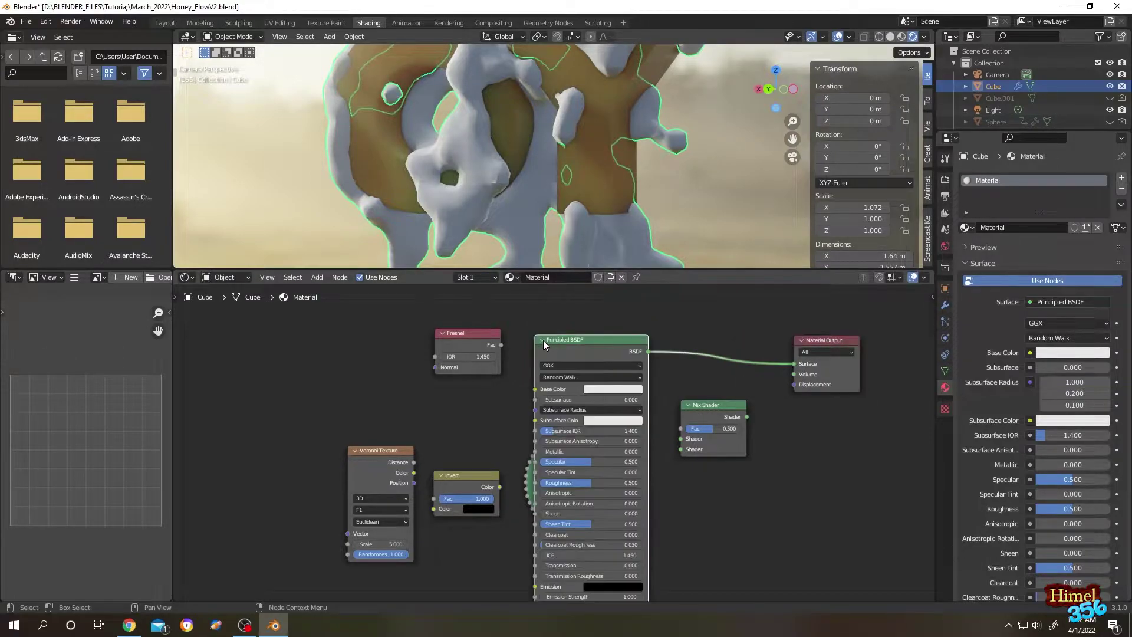
pyautogui.scroll(3, 649, 383)
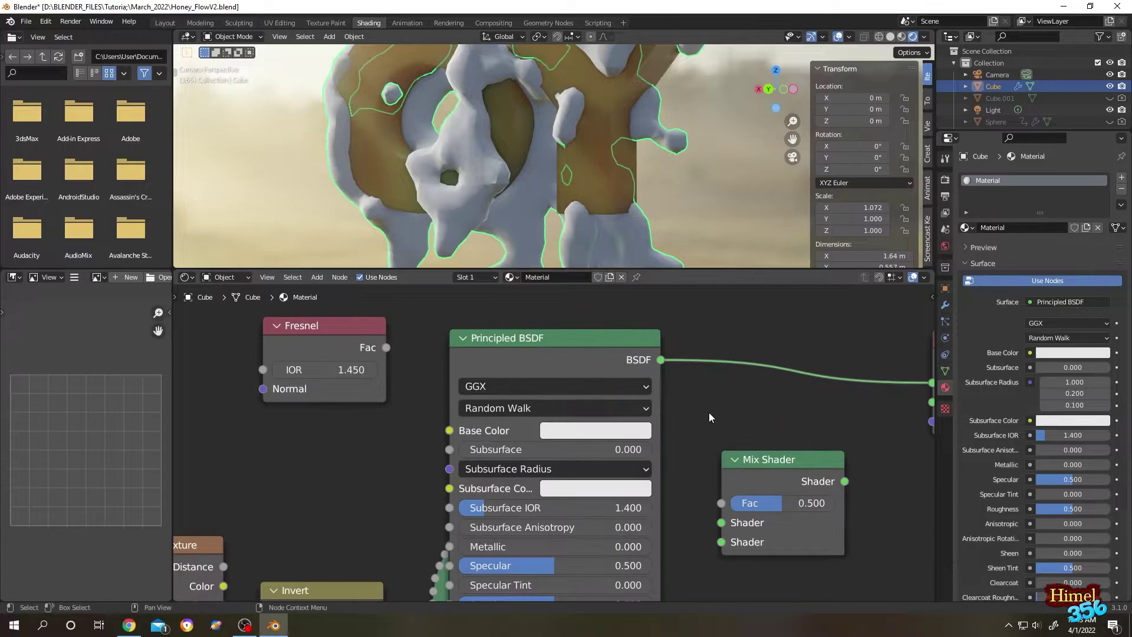
pyautogui.click(629, 433)
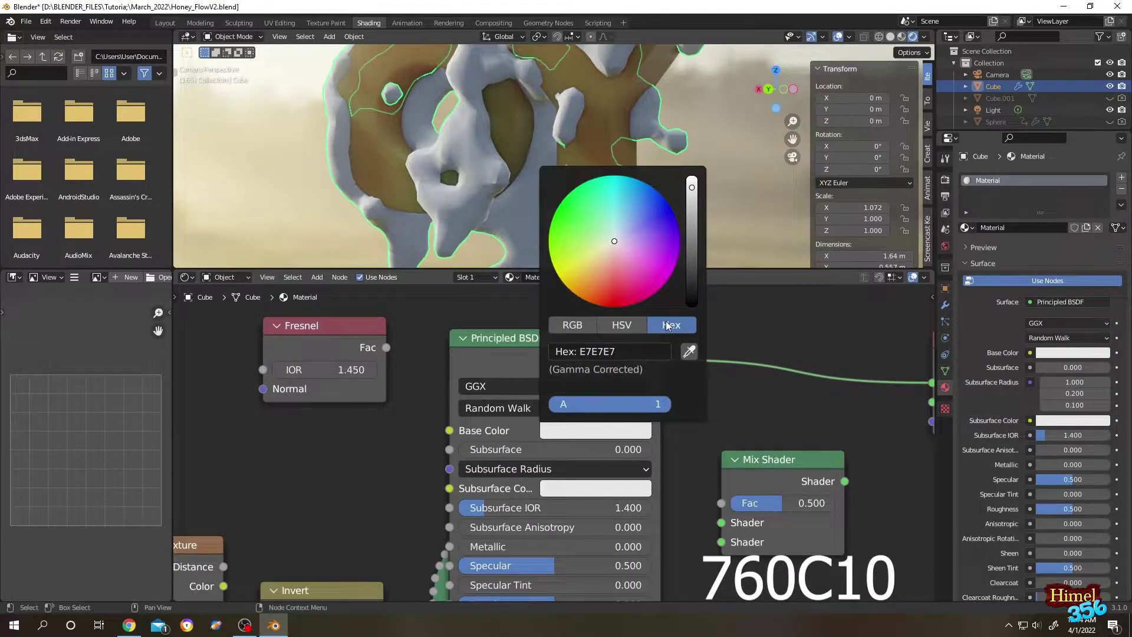
pyautogui.click(637, 351)
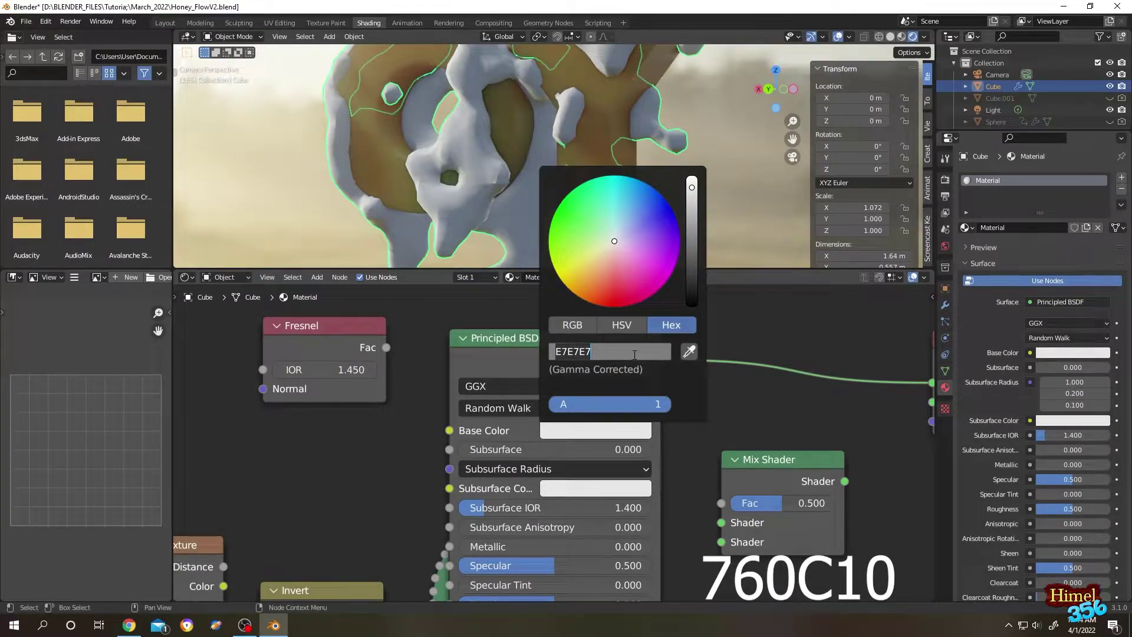
pyautogui.write('760C10')
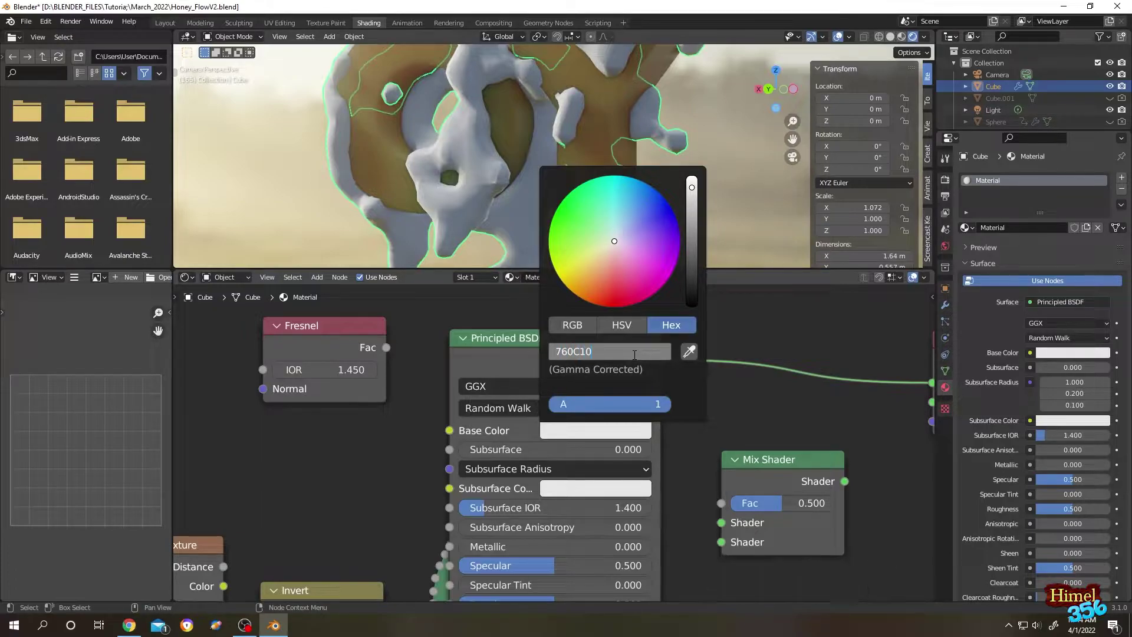
pyautogui.press('Return')
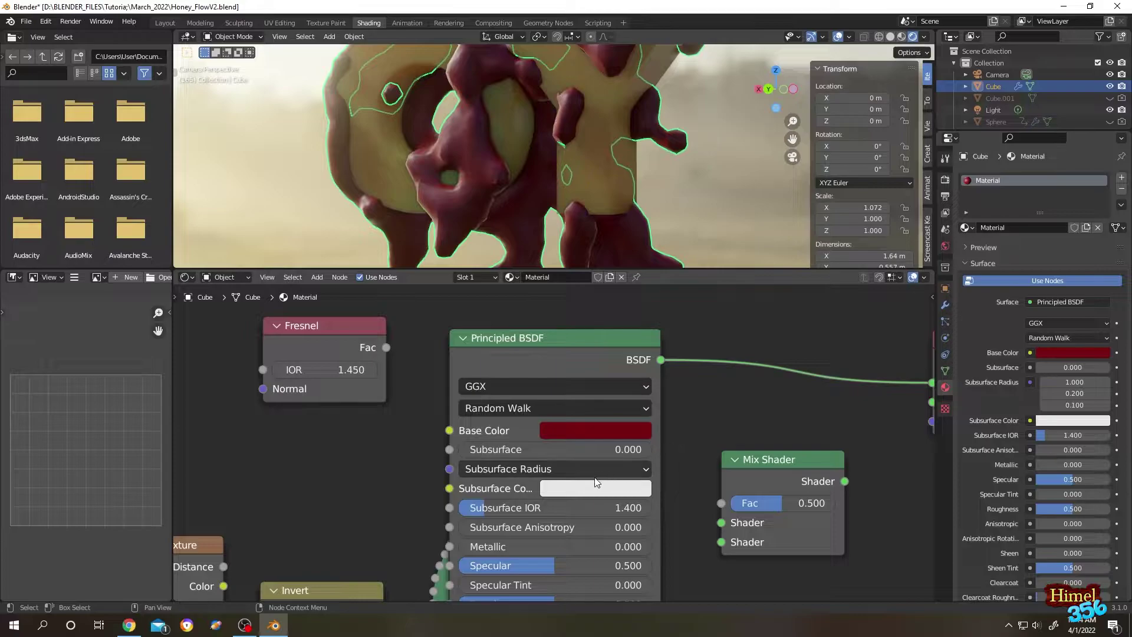
# - Set its Subsurface Color to hex 54080D and collapse the node
pyautogui.click(580, 489)
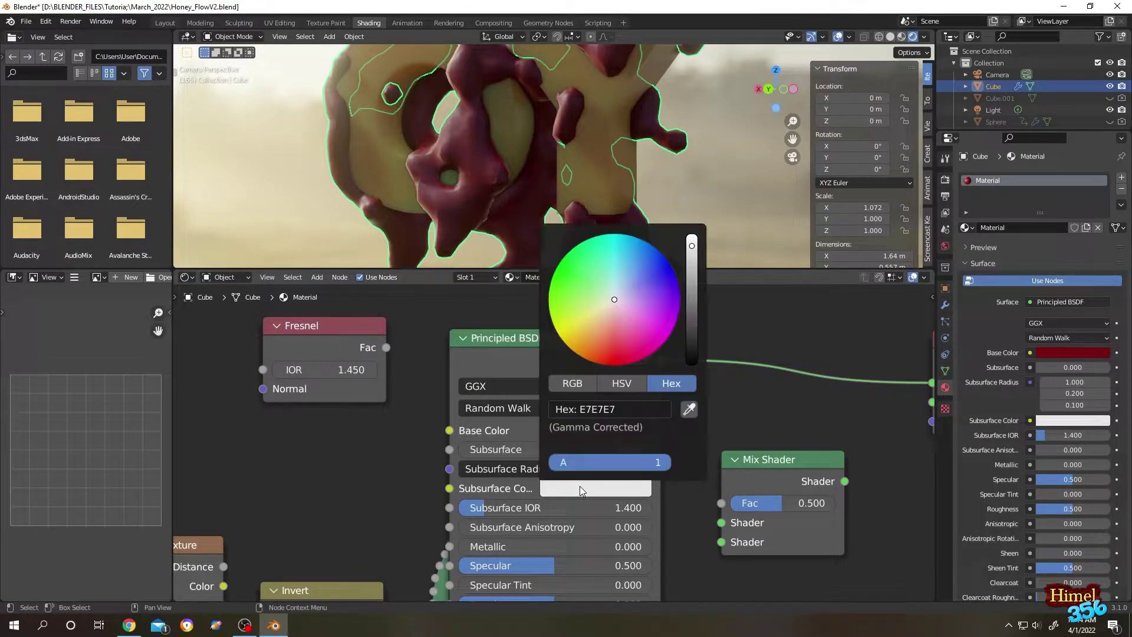
pyautogui.click(628, 413)
pyautogui.write('540')
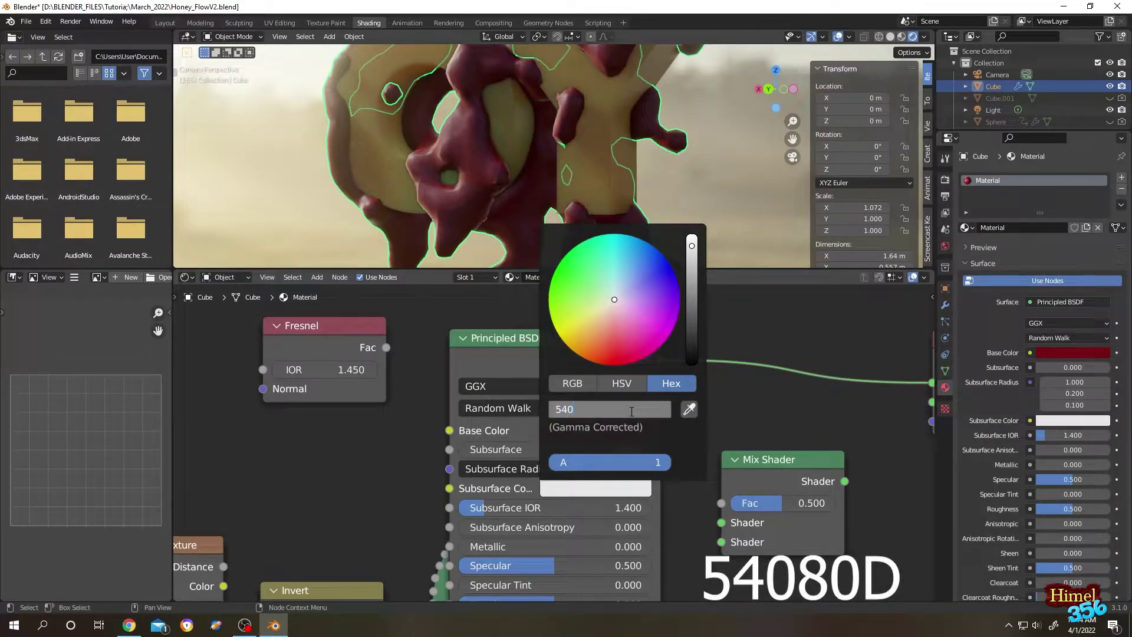
pyautogui.write('80D')
pyautogui.press('Return')
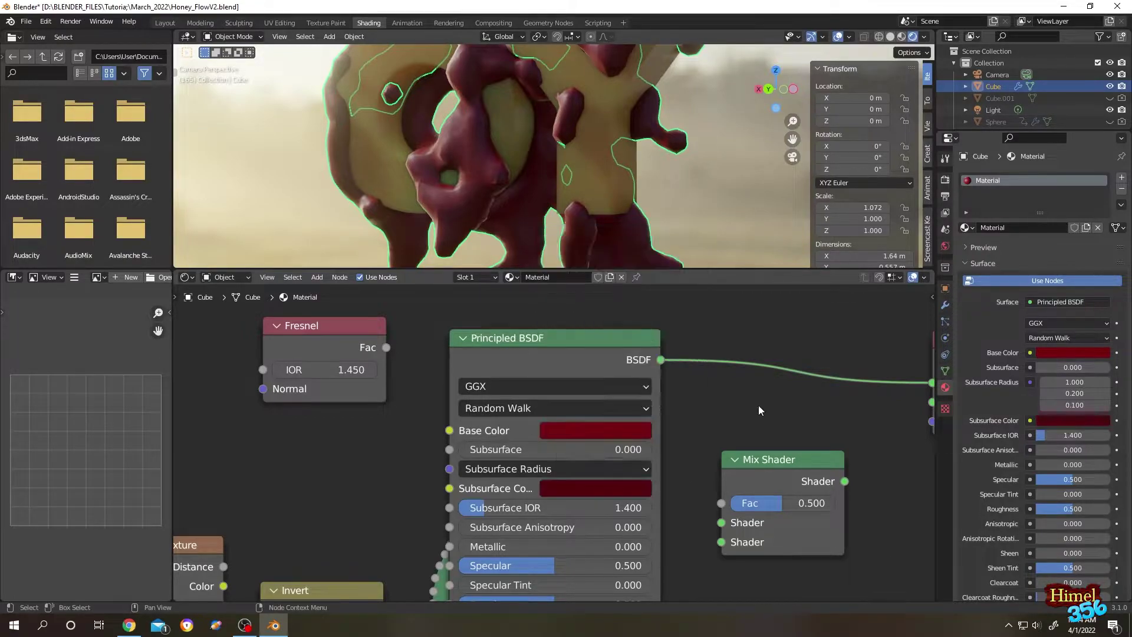
pyautogui.click(463, 338)
pyautogui.moveTo(387, 487); pyautogui.dragTo(388, 383, button='middle')
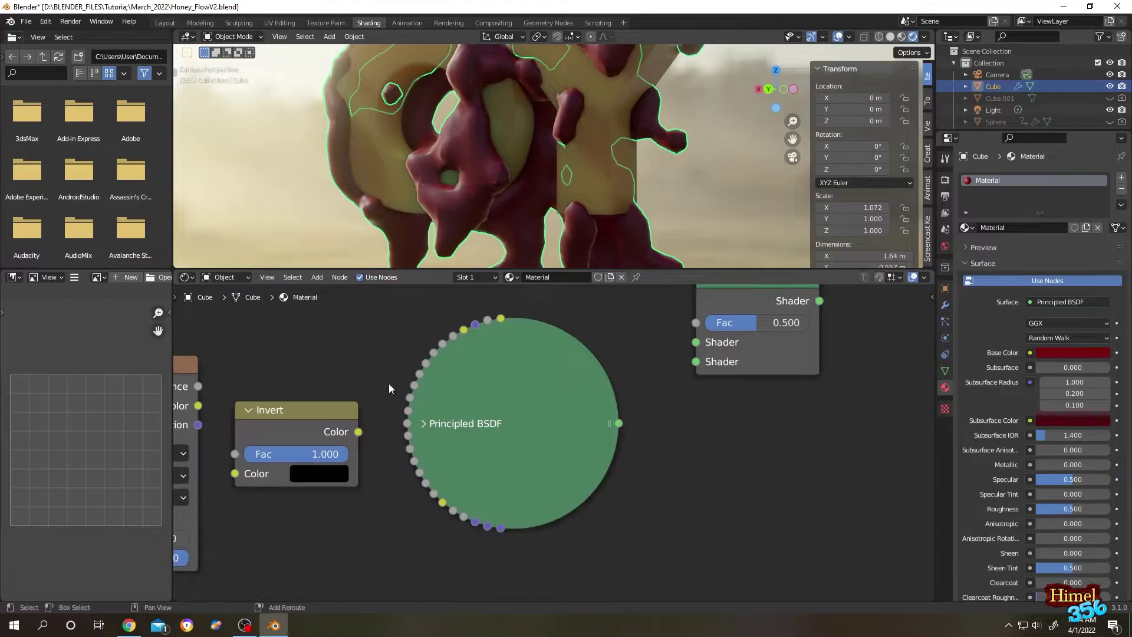
# - Give the second Principled BSDF a Base Color of hex 760C10
pyautogui.click(423, 418)
pyautogui.moveTo(566, 511); pyautogui.dragTo(573, 417, button='middle')
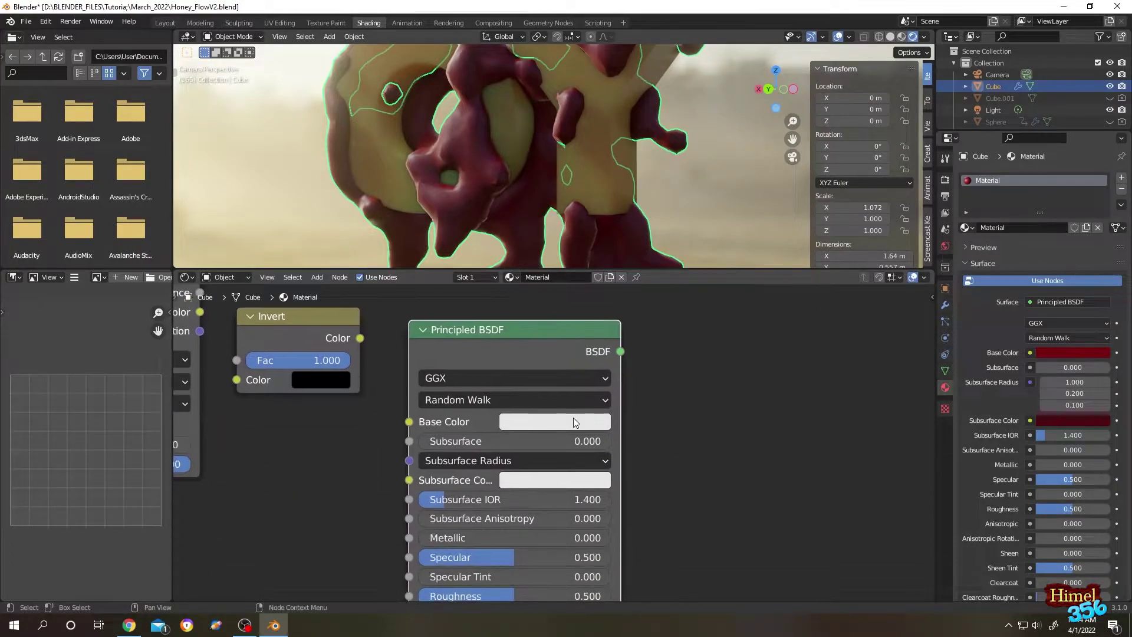
pyautogui.click(569, 420)
pyautogui.click(585, 343)
pyautogui.write('7')
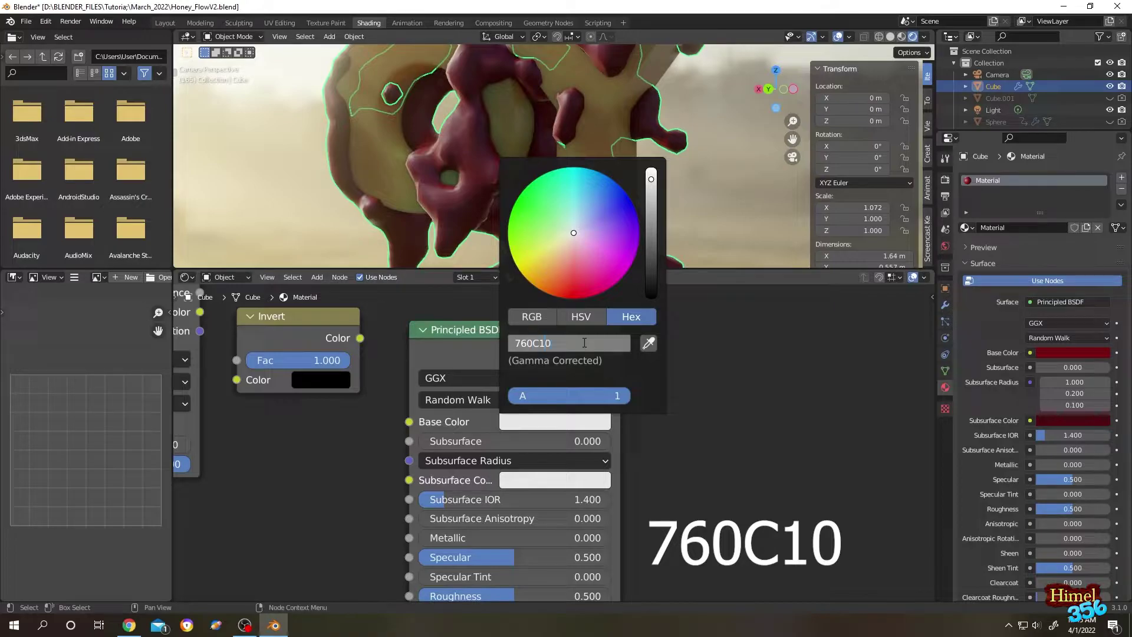
pyautogui.write('60C10')
pyautogui.press('Return')
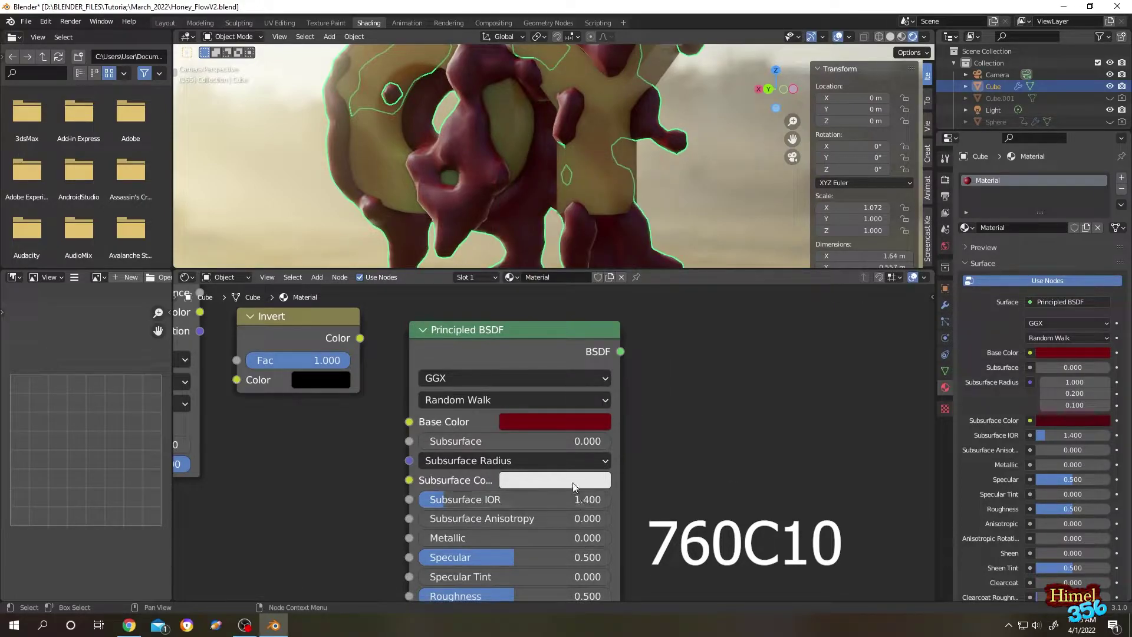
# - Set the second Principled BSDF's Subsurface Color to hex 84221E, then collapse it
pyautogui.click(578, 479)
pyautogui.click(595, 400)
pyautogui.write('8')
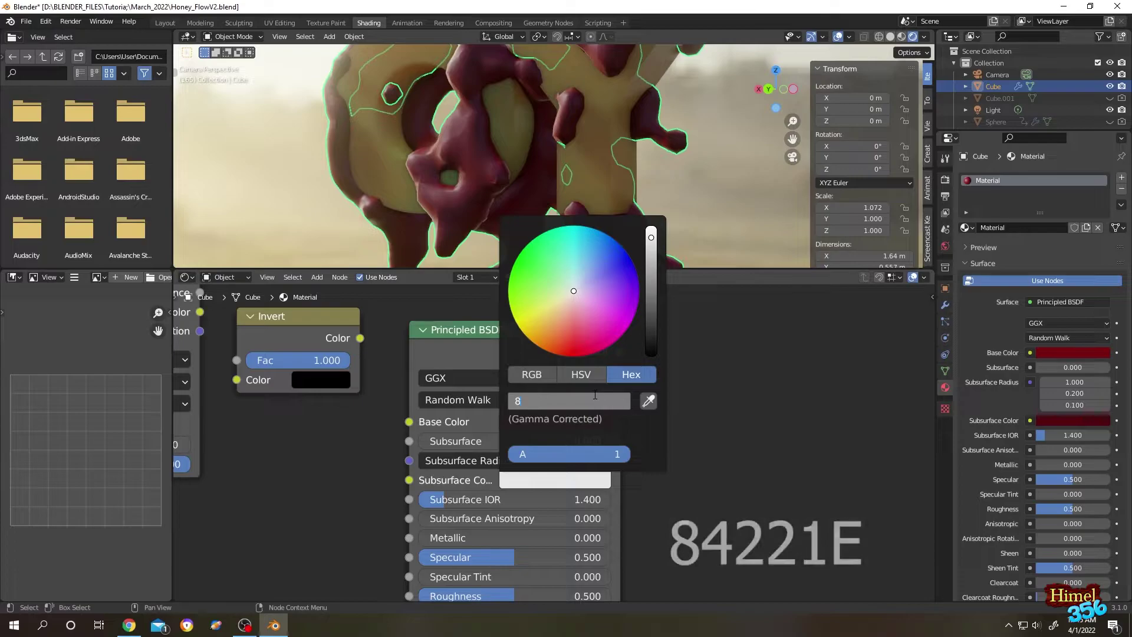
pyautogui.write('422')
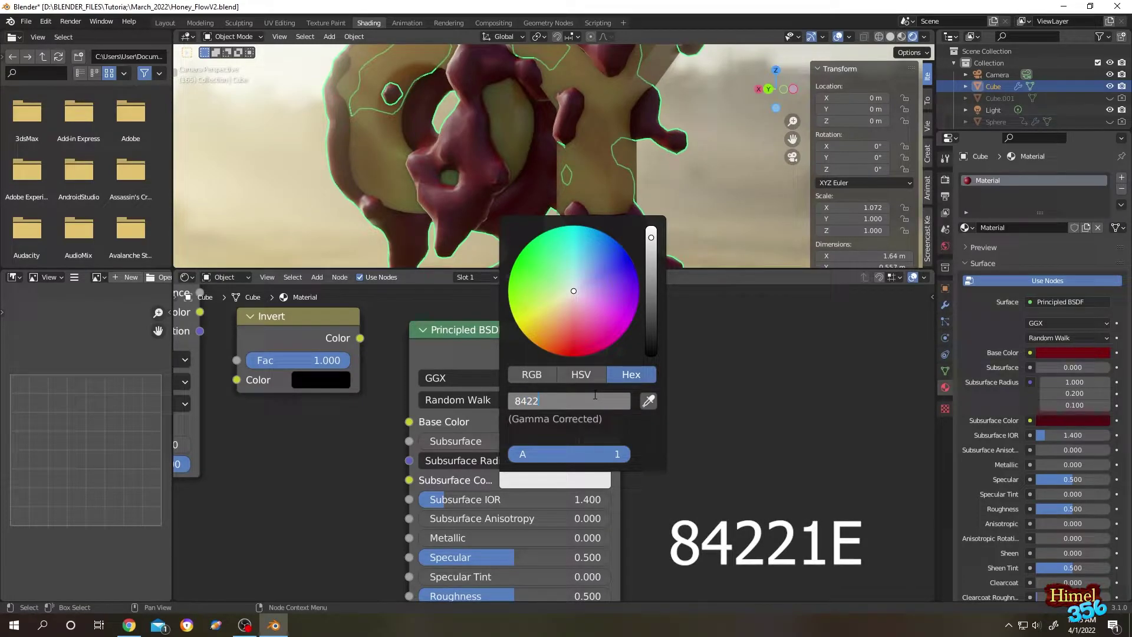
pyautogui.write('1E')
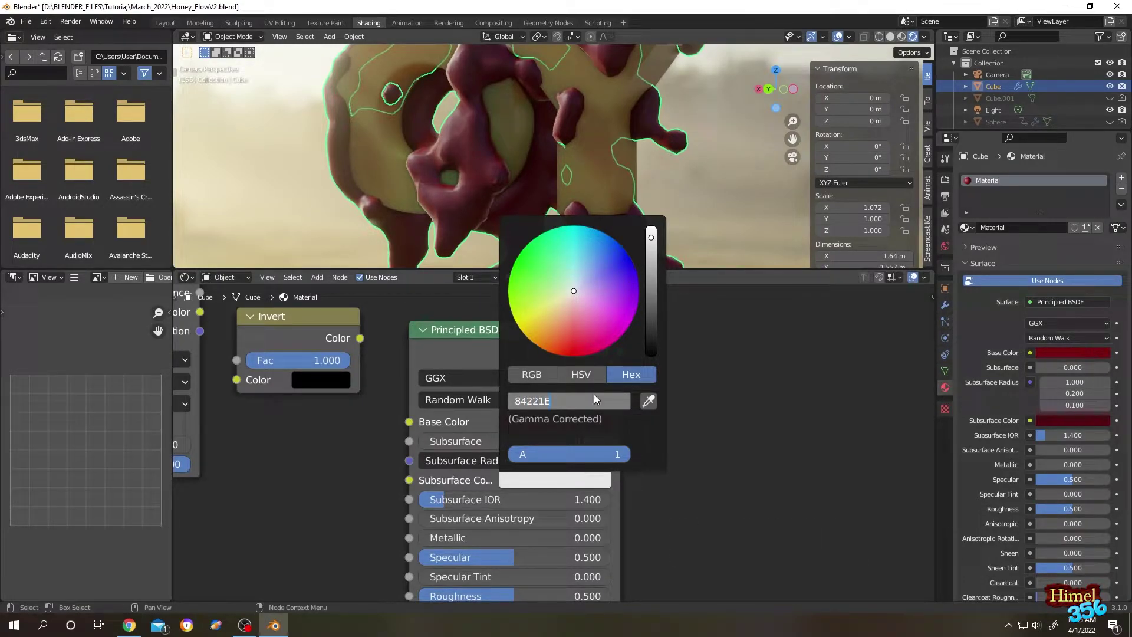
pyautogui.press('Return')
pyautogui.scroll(-2, 534, 353)
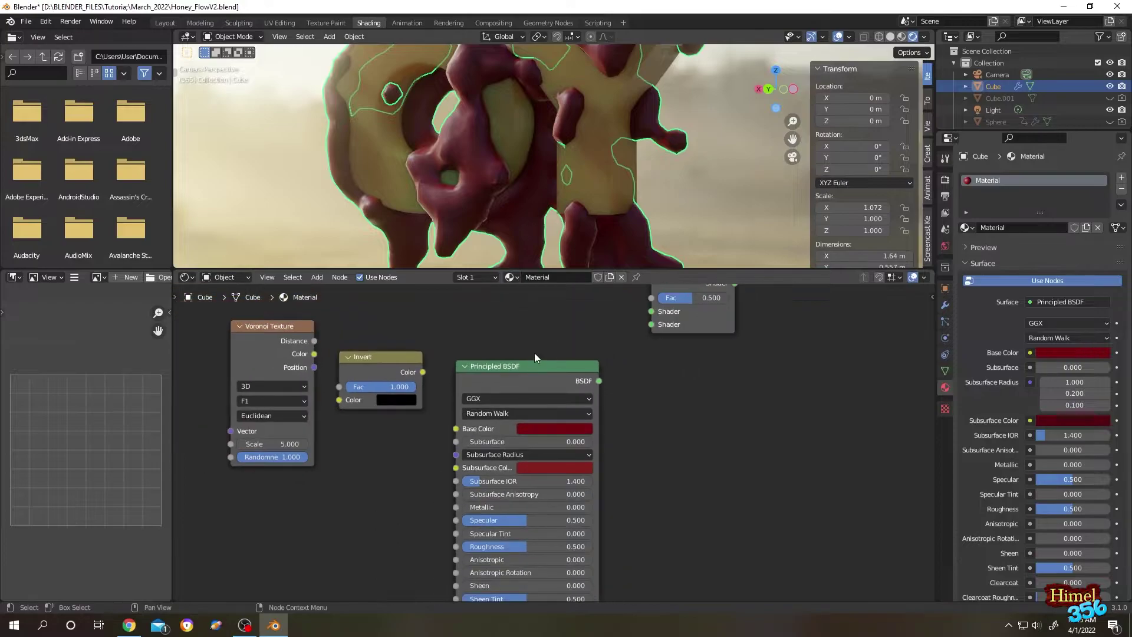
pyautogui.click(466, 366)
pyautogui.moveTo(670, 418); pyautogui.dragTo(690, 581, button='middle')
# - On the output Principled BSDF set Subsurface 0.8, Roughness 0.05 and Specular 0.65
pyautogui.click(478, 362)
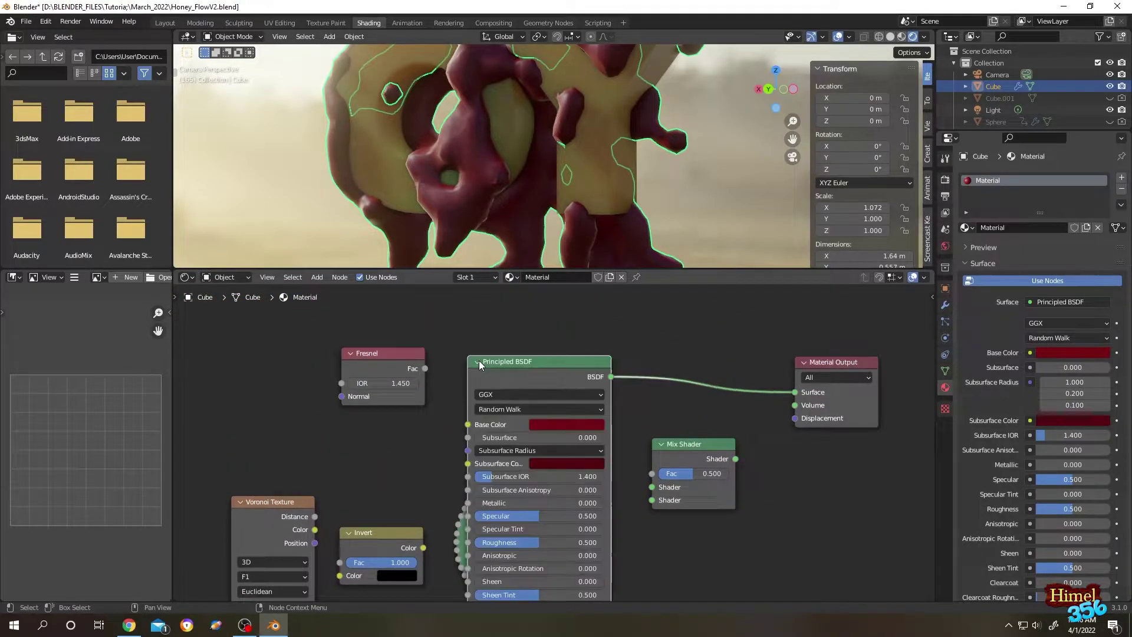
pyautogui.click(572, 440)
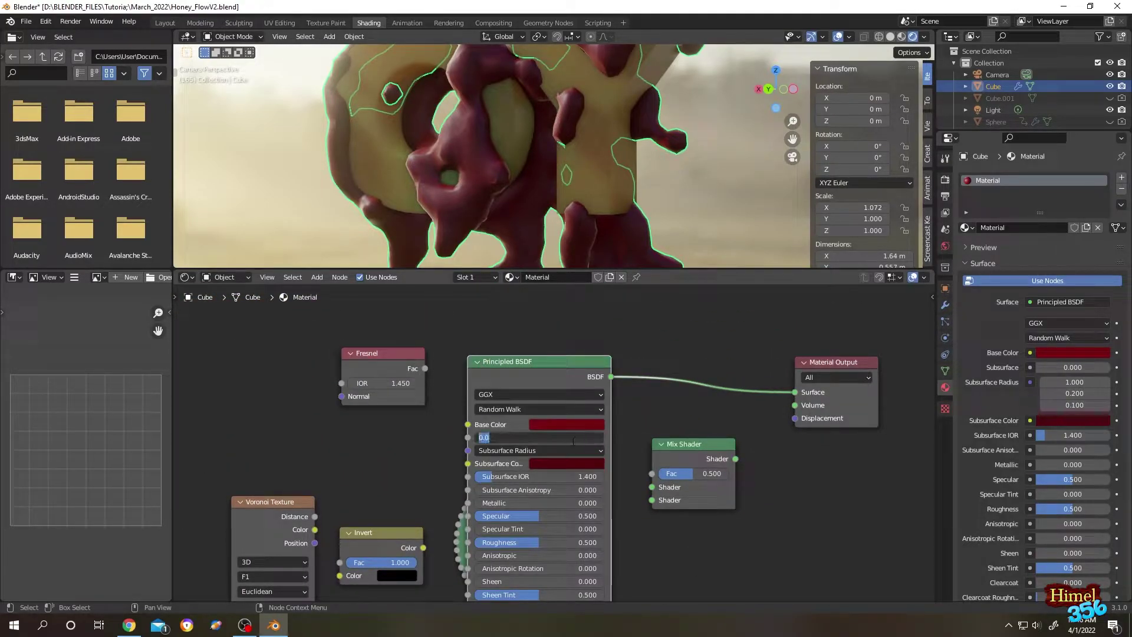
pyautogui.write('0.8')
pyautogui.press('Return')
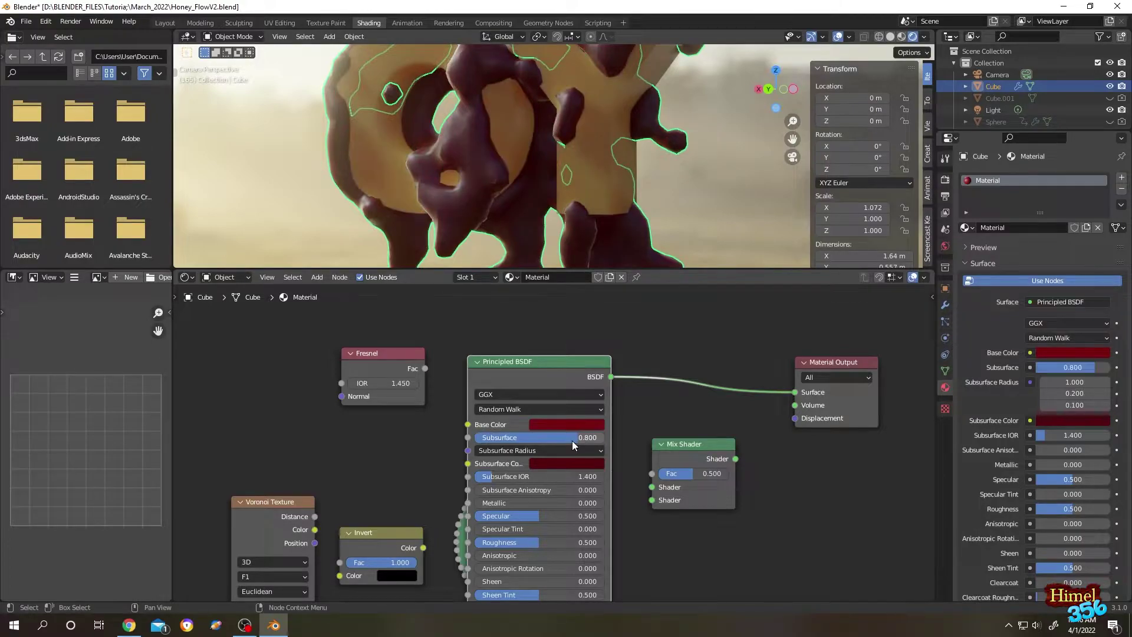
pyautogui.click(551, 550)
pyautogui.write('0.35')
pyautogui.press('Return')
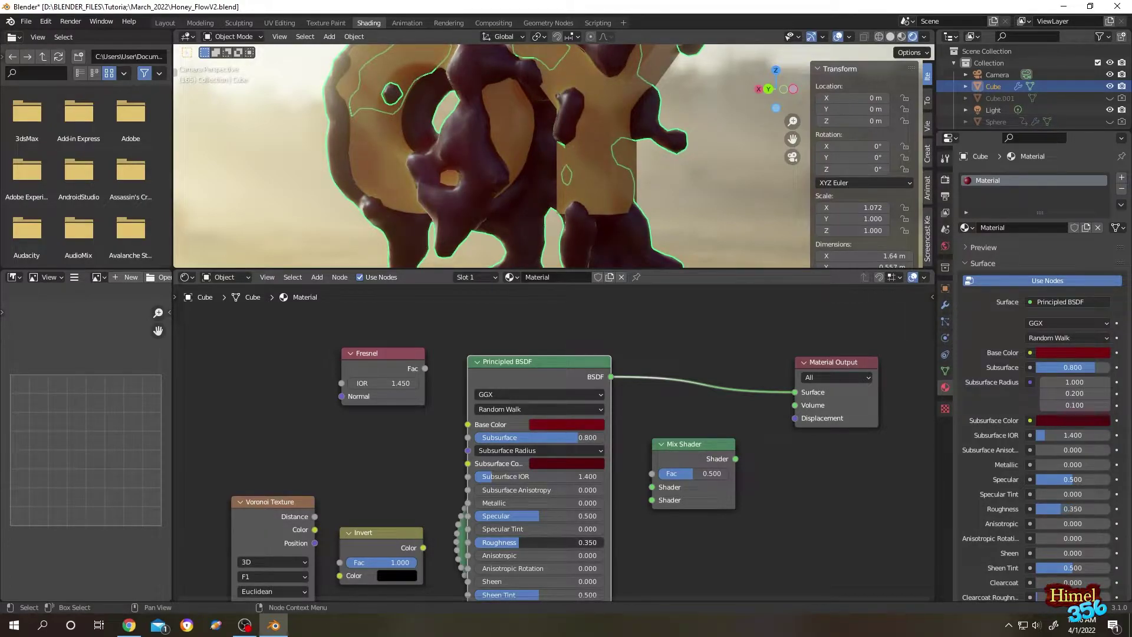
pyautogui.moveTo(517, 542); pyautogui.dragTo(559, 515)
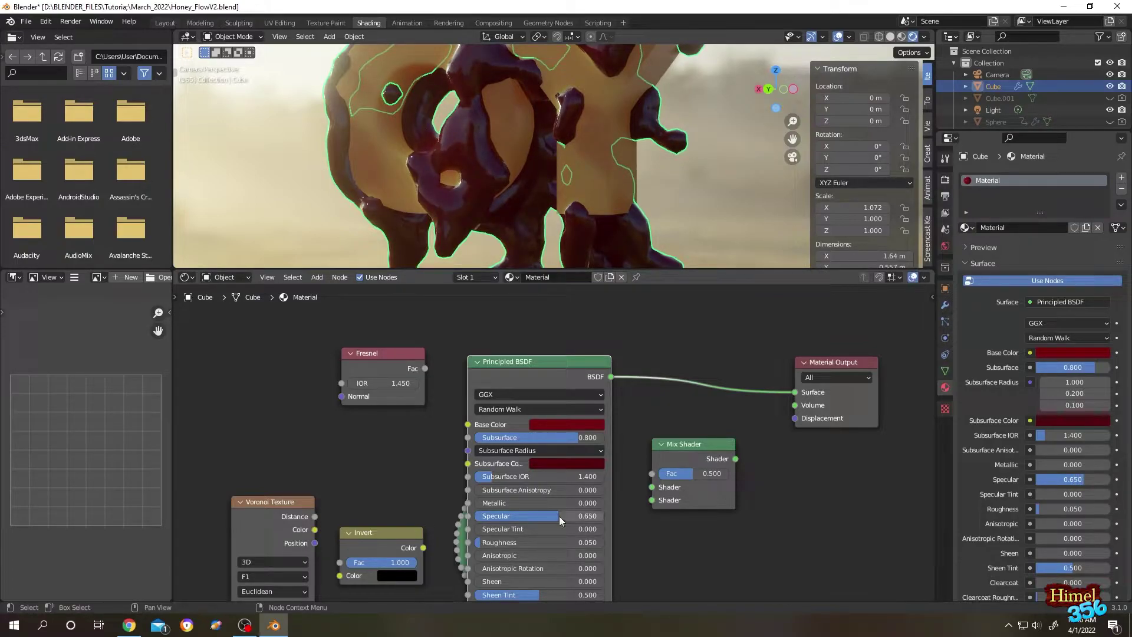
pyautogui.scroll(-1, 559, 516)
pyautogui.scroll(-1, 559, 515)
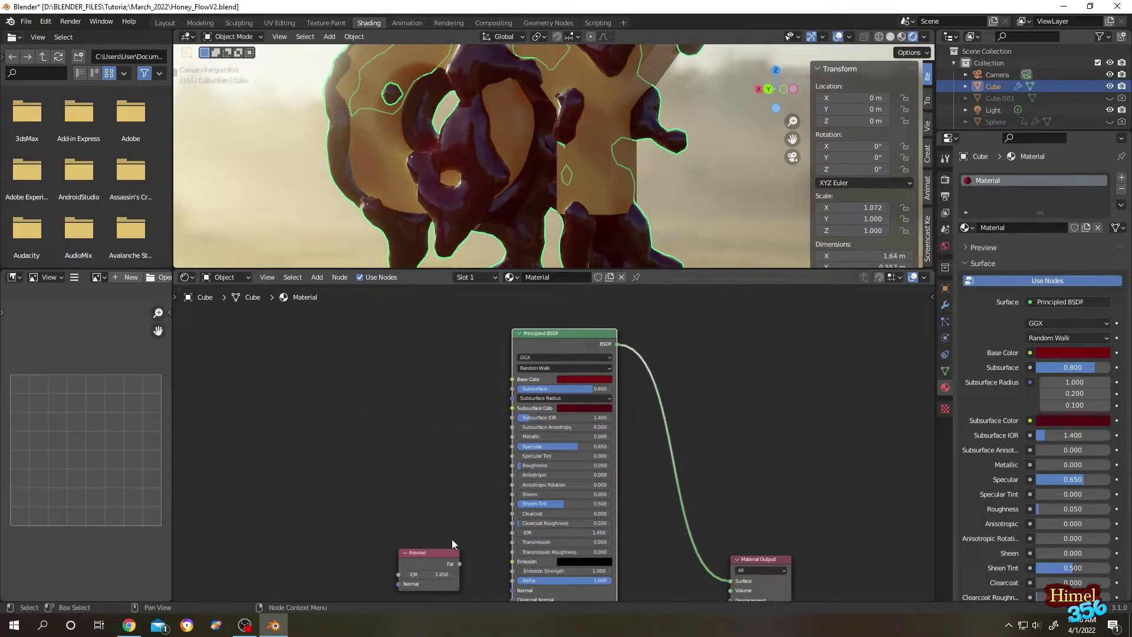
# - Connect the Fresnel Fac output to the Principled BSDF's Transmission input
pyautogui.scroll(3, 452, 539)
pyautogui.moveTo(451, 539); pyautogui.dragTo(486, 385, button='middle')
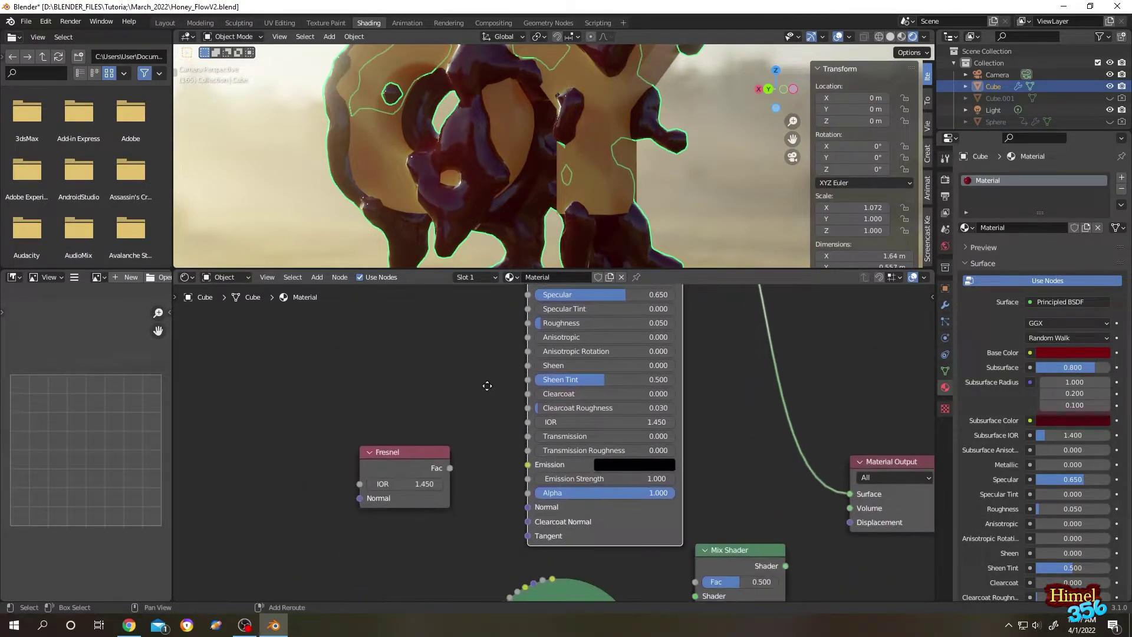
pyautogui.click(414, 450)
pyautogui.moveTo(449, 468); pyautogui.dragTo(529, 437)
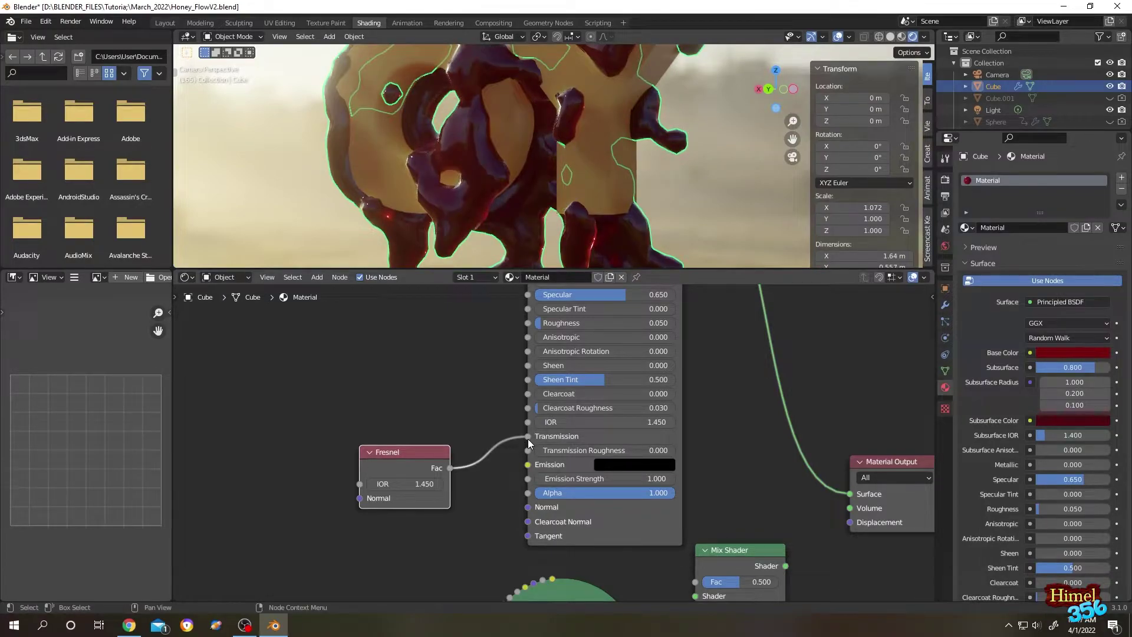
# - Set both the Fresnel IOR and the Principled BSDF IOR to 1.33, then review the result
pyautogui.click(410, 484)
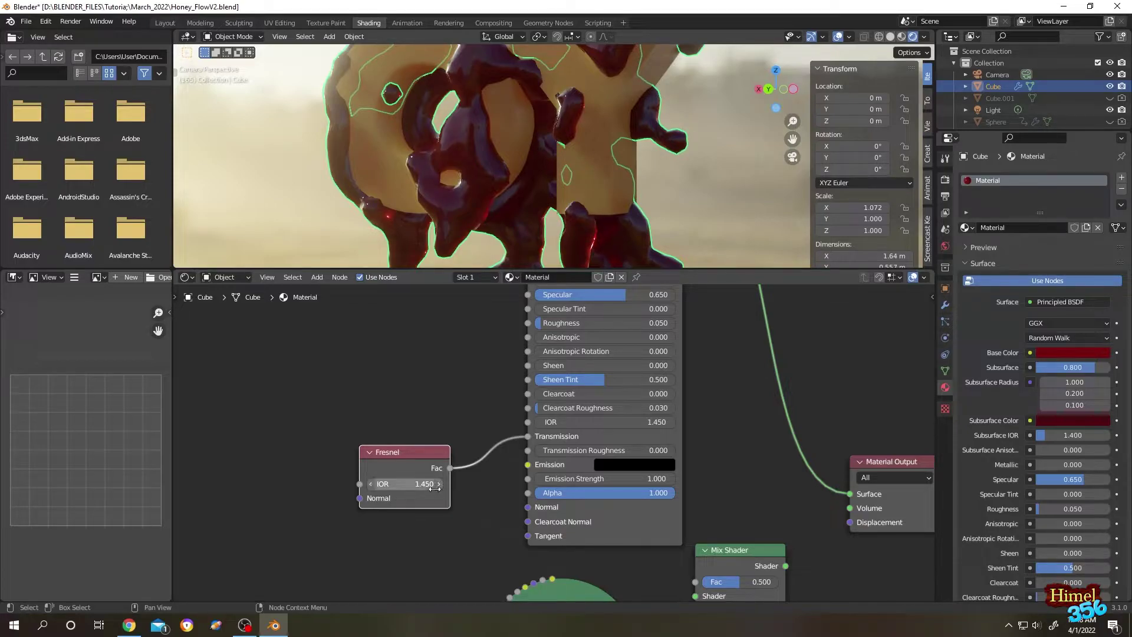
pyautogui.write('1.33')
pyautogui.press('Return')
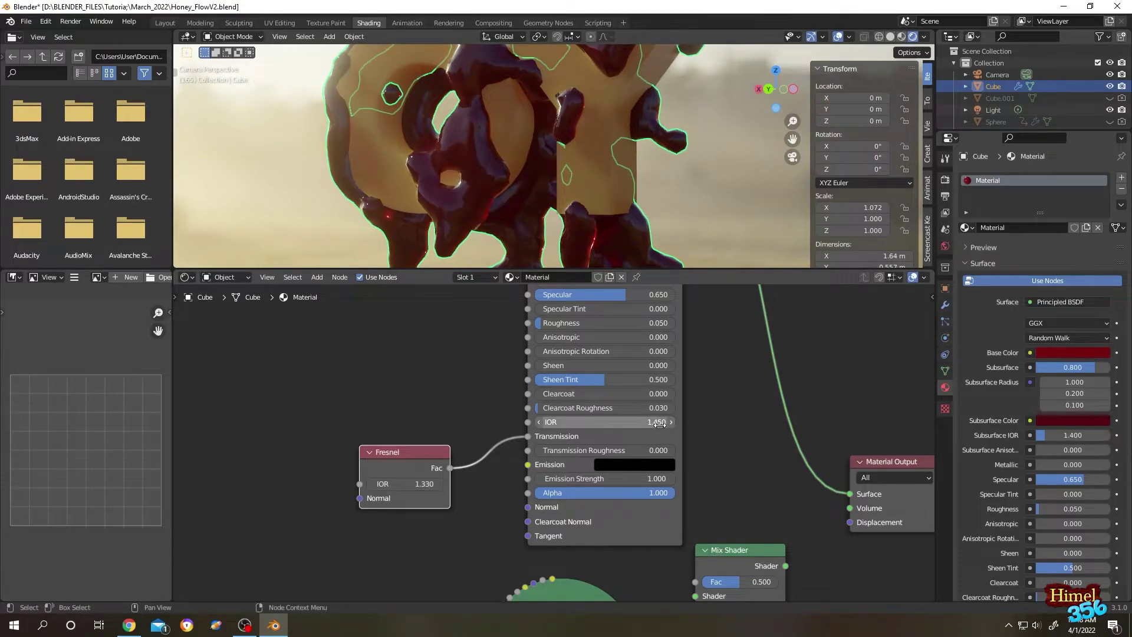
pyautogui.click(659, 422)
pyautogui.write('1.33')
pyautogui.press('Return')
pyautogui.scroll(-3, 685, 202)
pyautogui.click(685, 202)
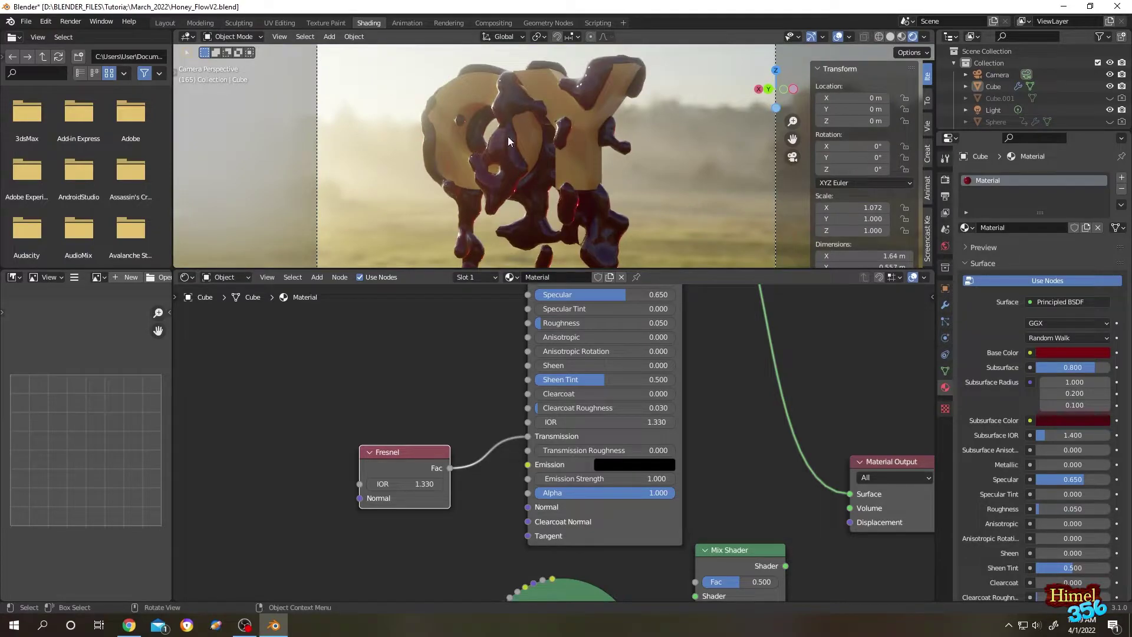
pyautogui.scroll(4, 608, 193)
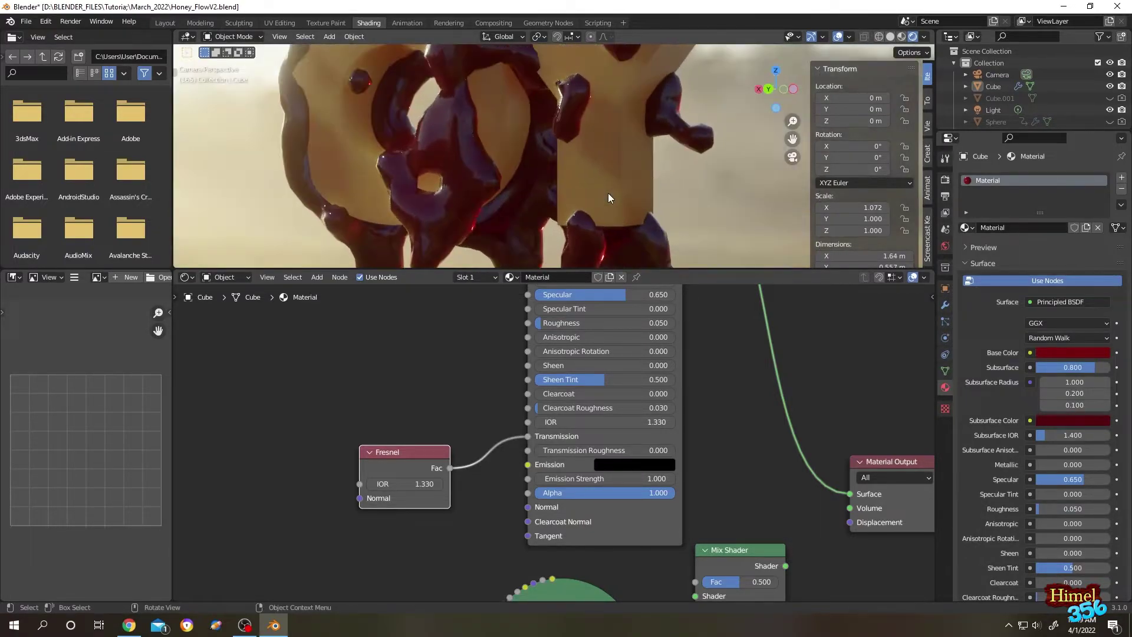
pyautogui.scroll(-4, 490, 515)
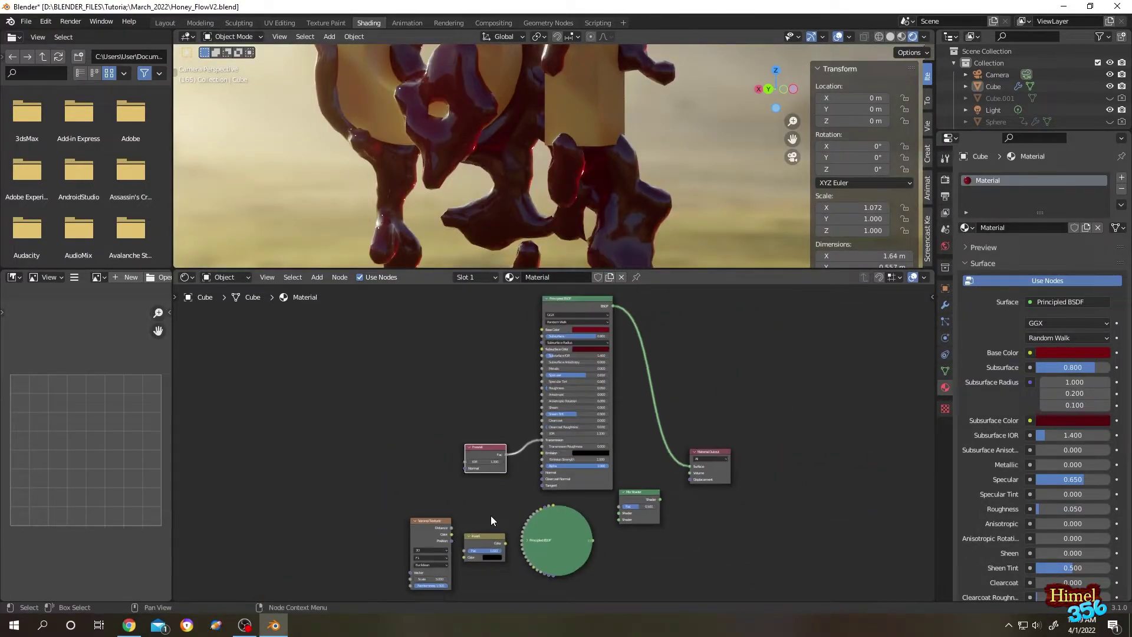
# - Preview the Voronoi Distance output on the drips and raise its Scale for a finer pattern
pyautogui.moveTo(490, 515); pyautogui.dragTo(505, 414, button='middle')
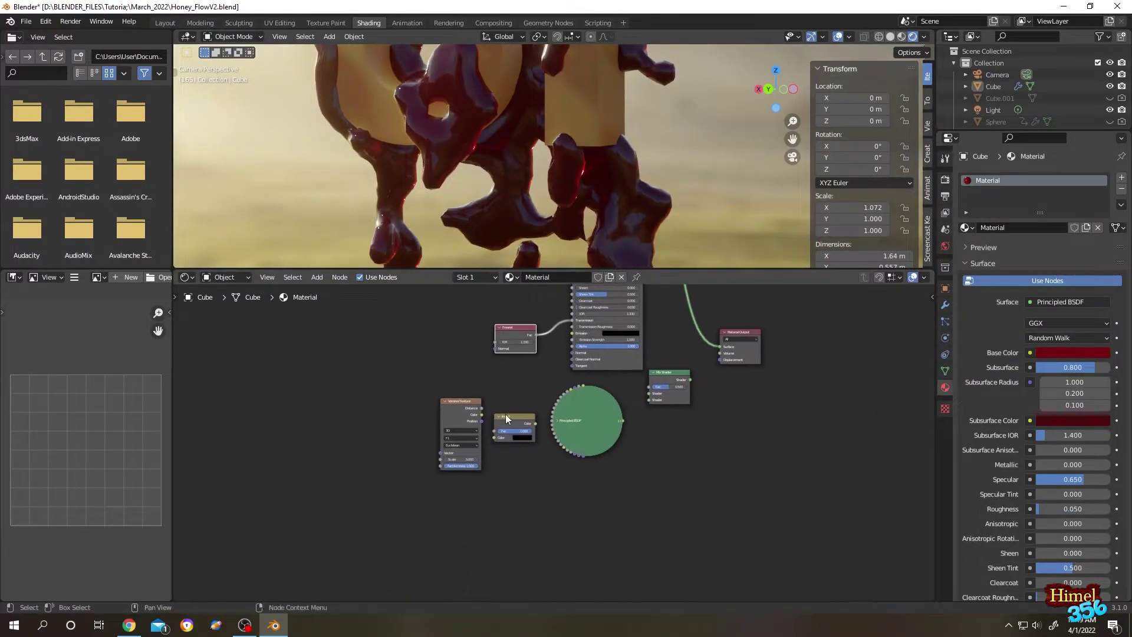
pyautogui.scroll(4, 504, 465)
pyautogui.moveTo(501, 468); pyautogui.dragTo(536, 505, button='middle')
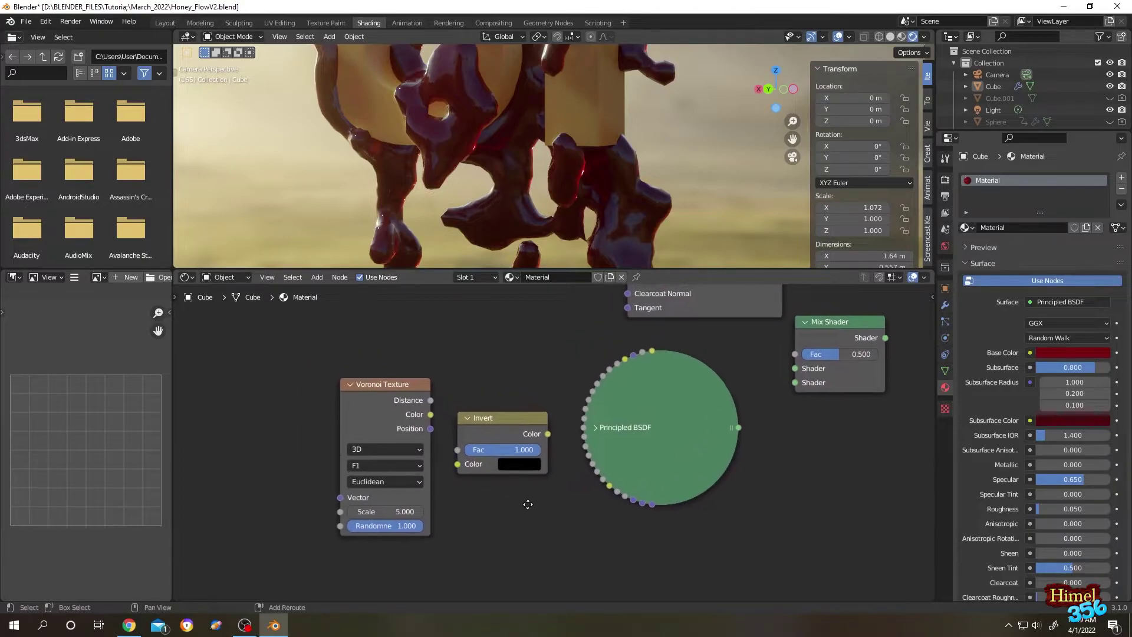
pyautogui.keyDown('ctrl'); pyautogui.keyDown('shift'); pyautogui.click(409, 387); pyautogui.keyUp('shift'); pyautogui.keyUp('ctrl')
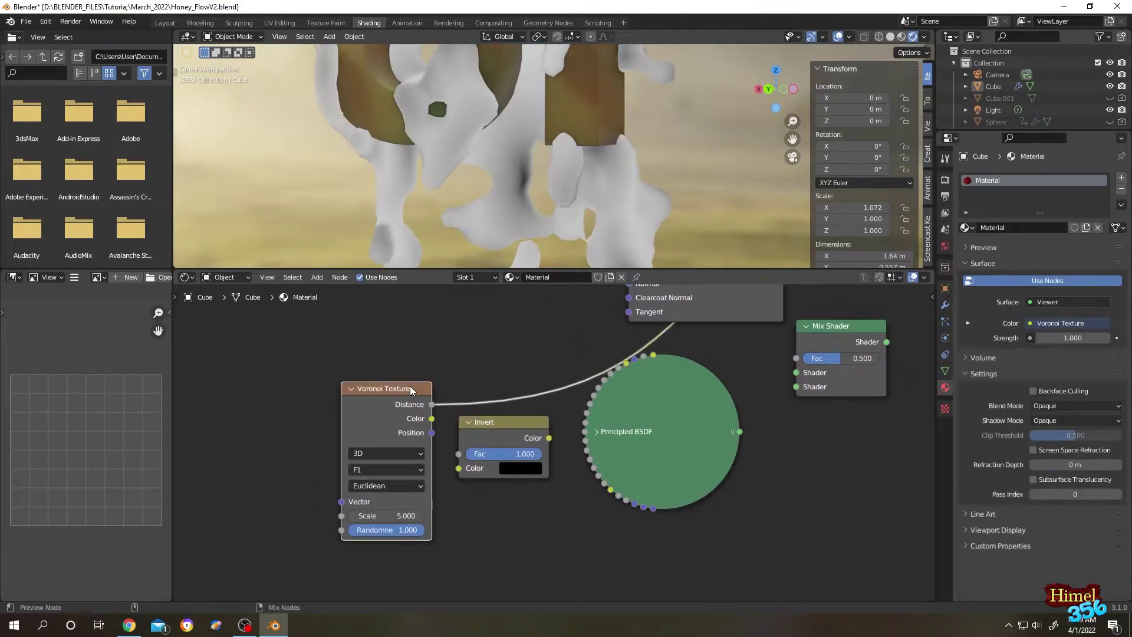
pyautogui.moveTo(396, 510); pyautogui.dragTo(914, 510)
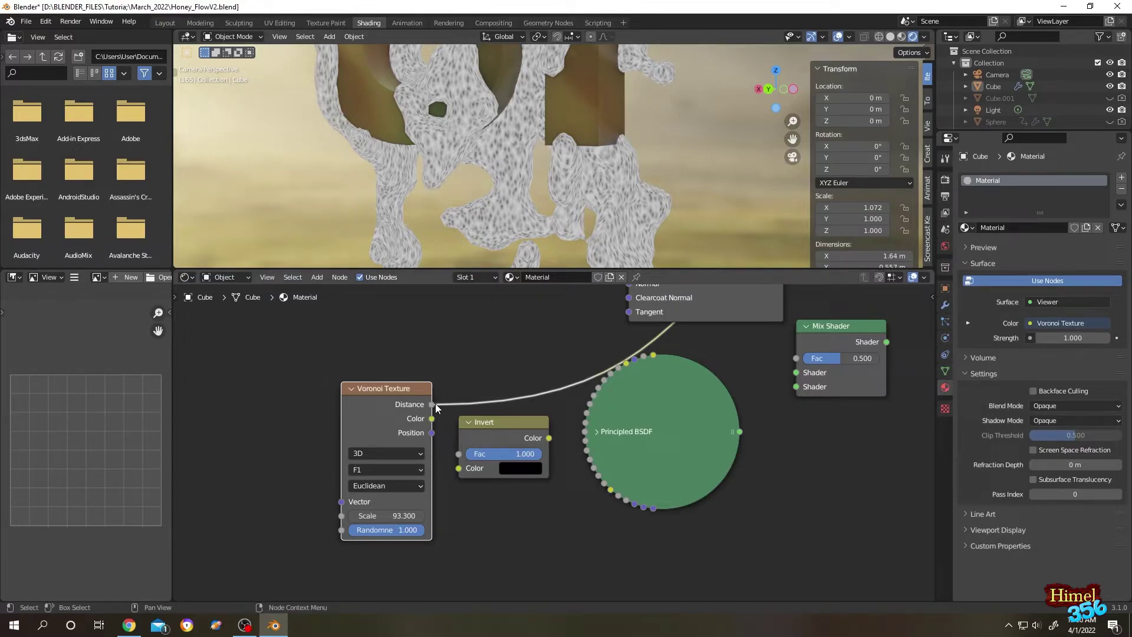
# - Link Voronoi Color into the Invert node, preview the inverted pattern, and set Scale to 108.2
pyautogui.moveTo(432, 417); pyautogui.dragTo(458, 468)
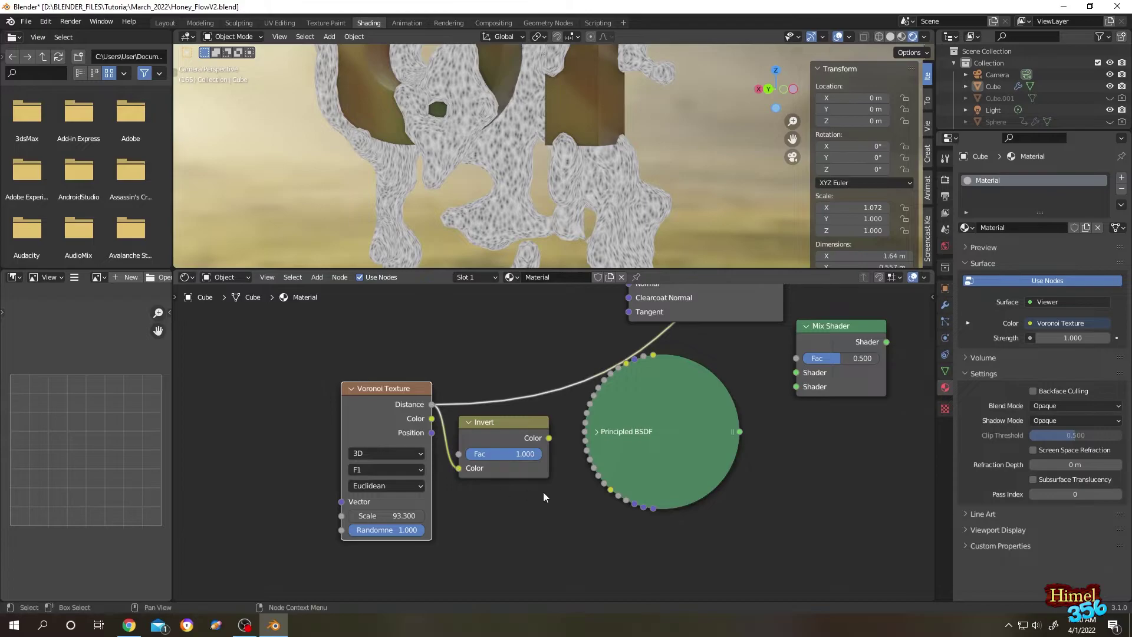
pyautogui.keyDown('ctrl'); pyautogui.keyDown('shift'); pyautogui.click(513, 433); pyautogui.keyUp('shift'); pyautogui.keyUp('ctrl')
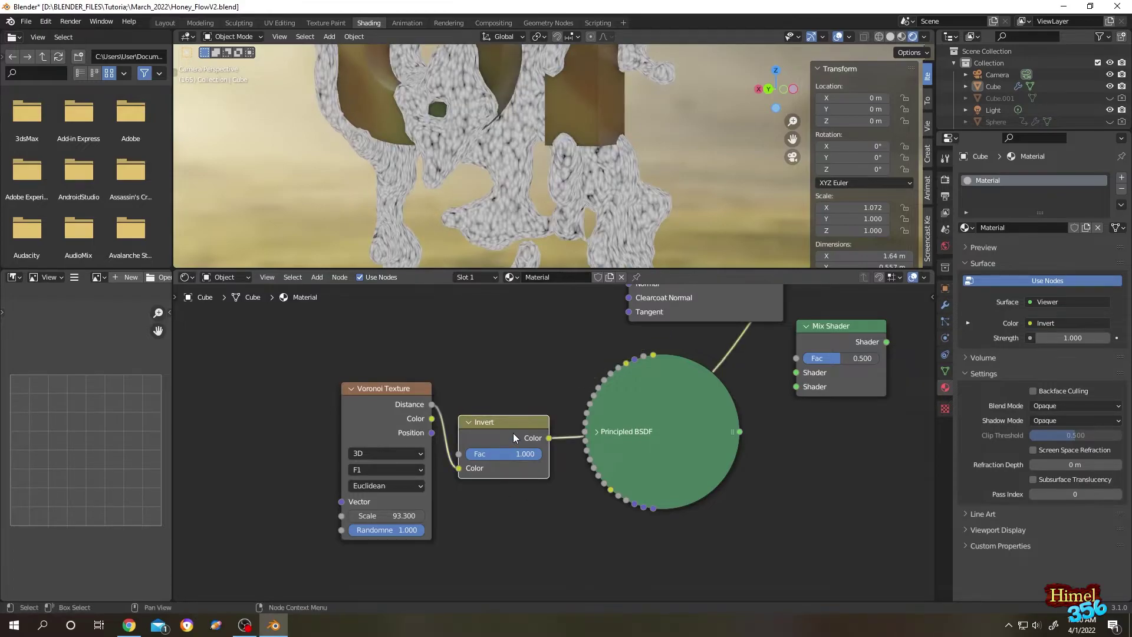
pyautogui.moveTo(401, 516); pyautogui.dragTo(451, 515)
pyautogui.scroll(-3, 762, 409)
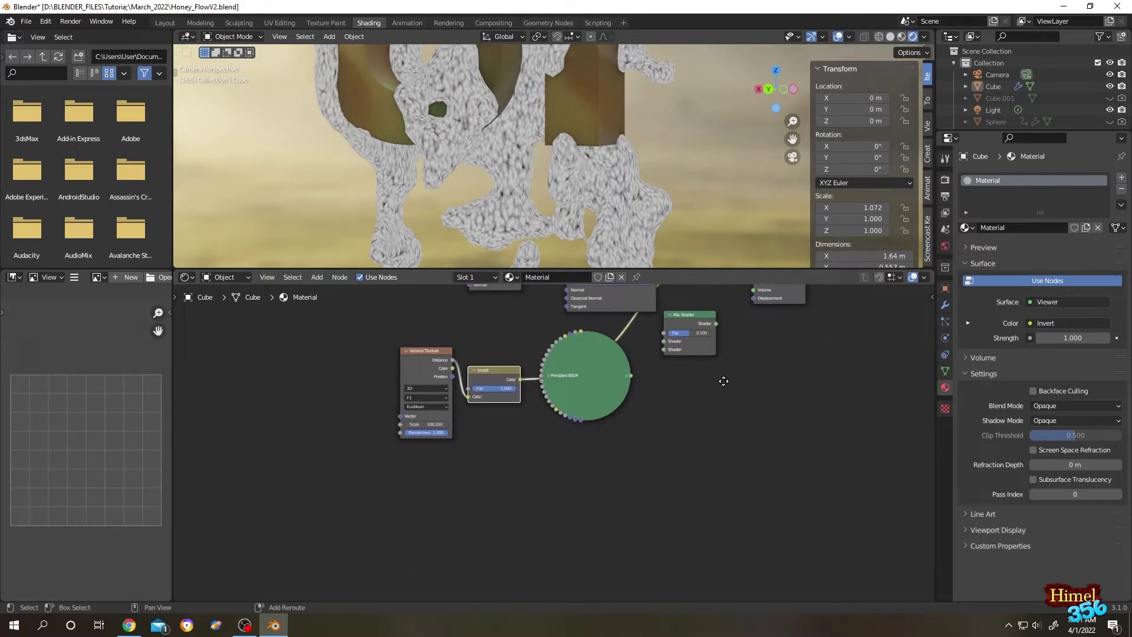
# - Expand the red Principled BSDF, move the Voronoi and Invert nodes down, and wire the inverted pattern in
pyautogui.click(550, 375)
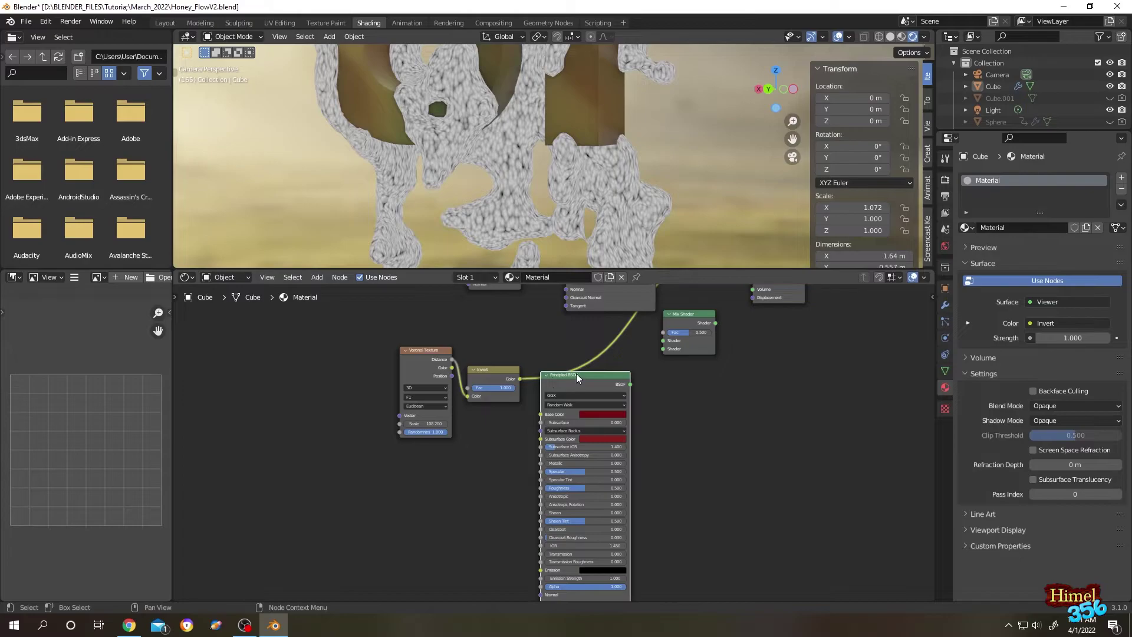
pyautogui.scroll(4, 566, 359)
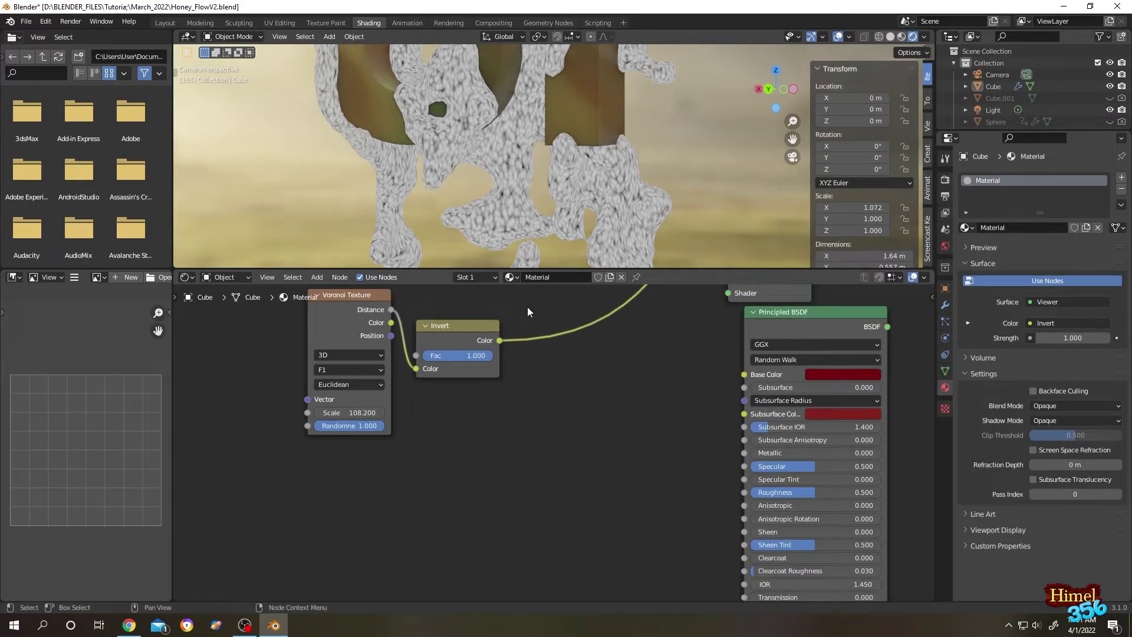
pyautogui.moveTo(527, 311); pyautogui.dragTo(323, 448)
pyautogui.moveTo(348, 331); pyautogui.dragTo(523, 481)
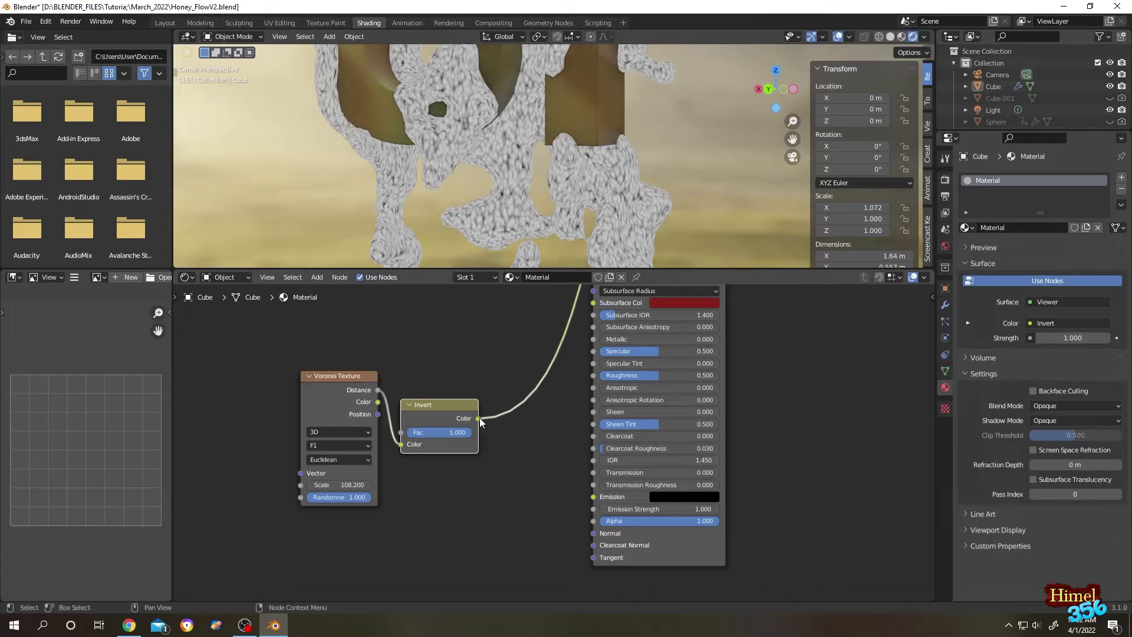
pyautogui.moveTo(478, 418); pyautogui.dragTo(593, 476)
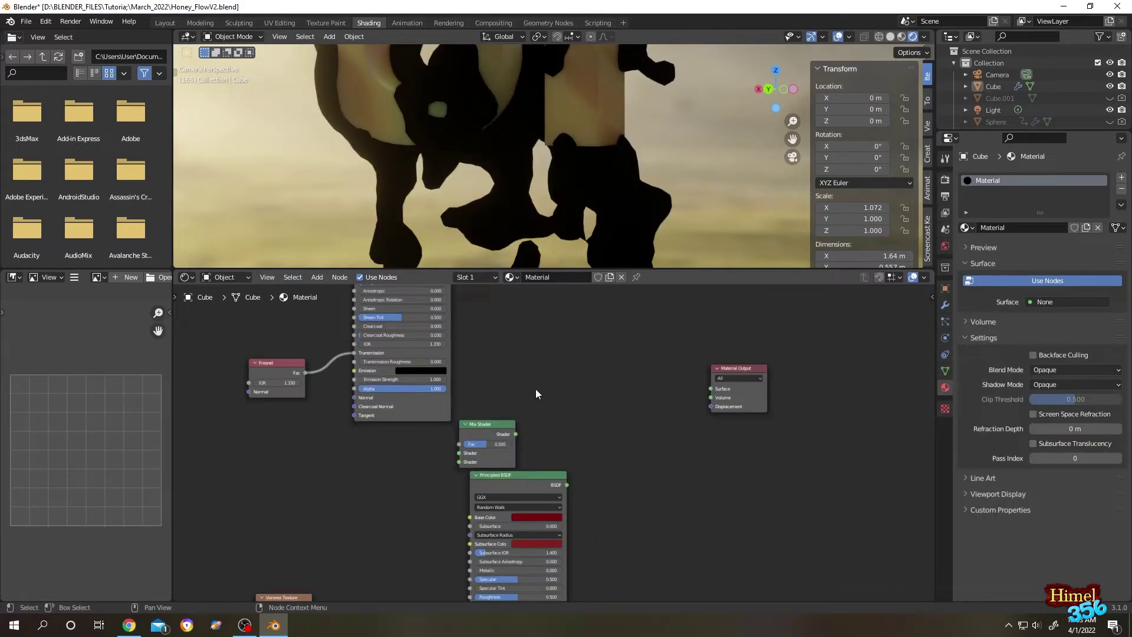
# - Place the Mix Shader beside Material Output and plug the upper Principled BSDF into it
pyautogui.scroll(-2, 536, 388)
pyautogui.scroll(2, 535, 394)
pyautogui.click(480, 427)
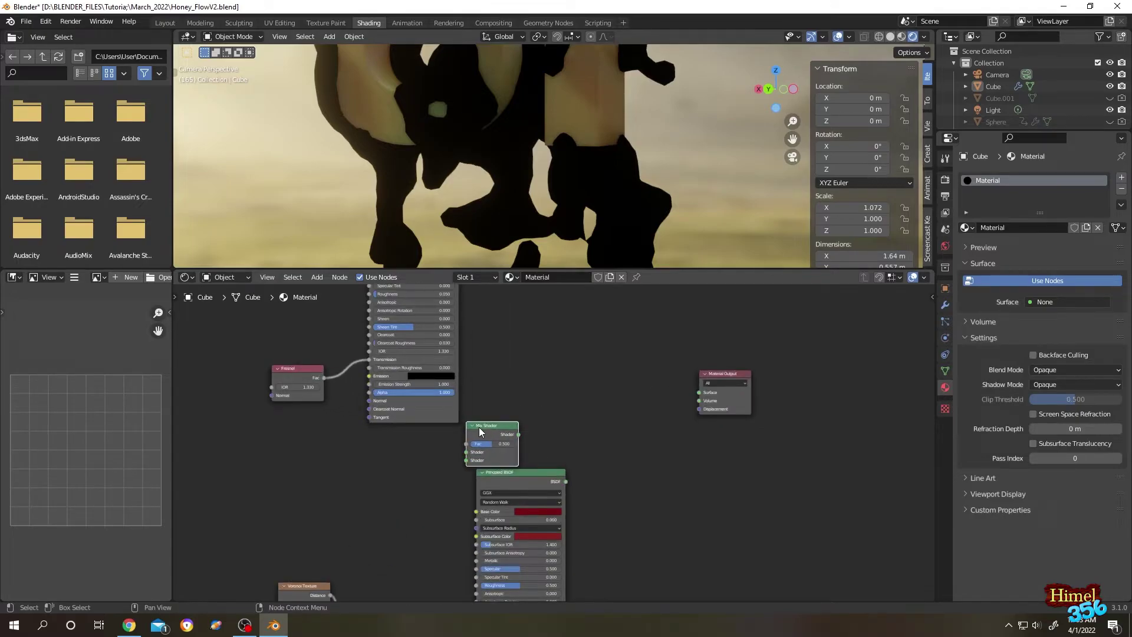
pyautogui.moveTo(478, 427); pyautogui.dragTo(607, 385)
pyautogui.scroll(3, 490, 411)
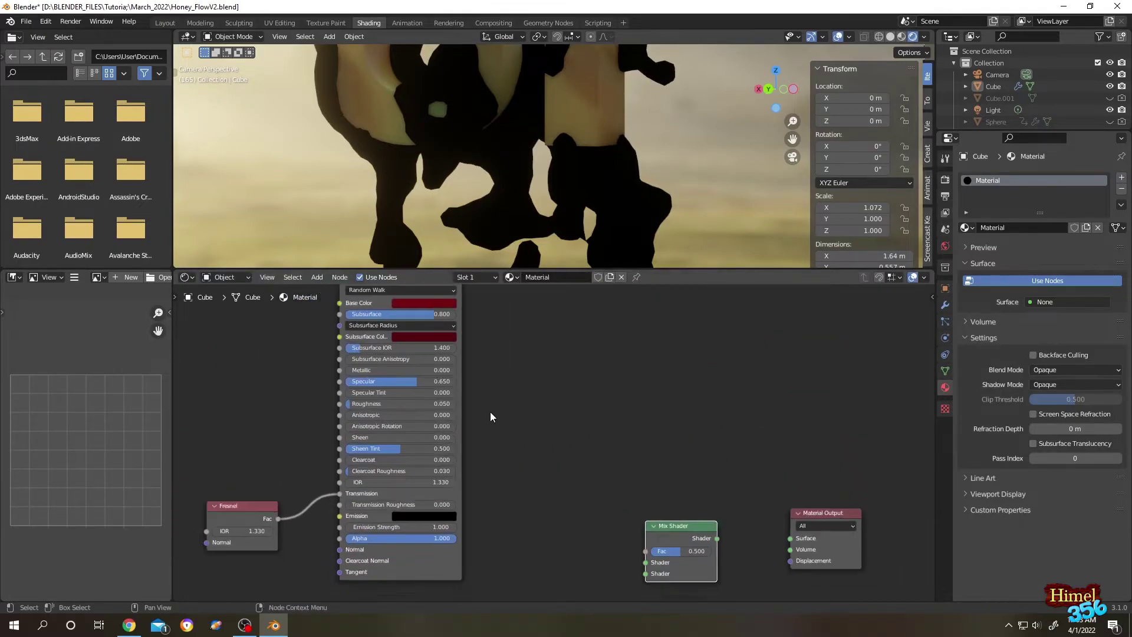
pyautogui.scroll(-1, 490, 416)
pyautogui.moveTo(475, 288); pyautogui.dragTo(625, 553)
pyautogui.moveTo(632, 550); pyautogui.dragTo(632, 545)
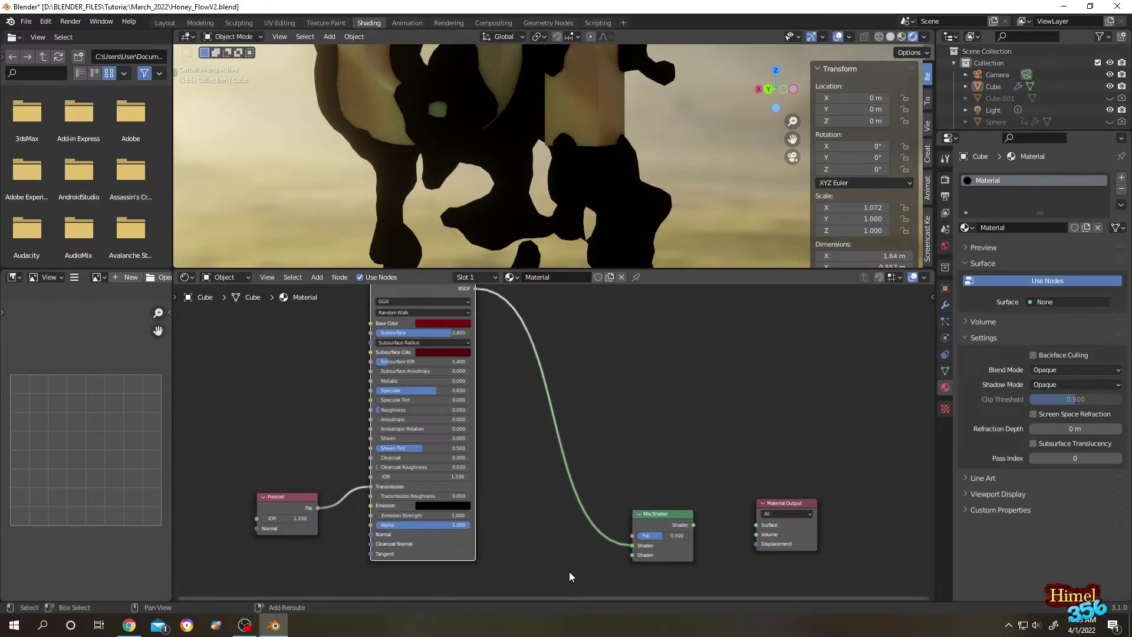
# - Plug the second Principled BSDF into the Mix Shader's other input and send the mix to Surface
pyautogui.moveTo(633, 545); pyautogui.dragTo(618, 334, button='middle')
pyautogui.moveTo(536, 415); pyautogui.dragTo(480, 401)
pyautogui.moveTo(589, 428); pyautogui.dragTo(573, 492, button='middle')
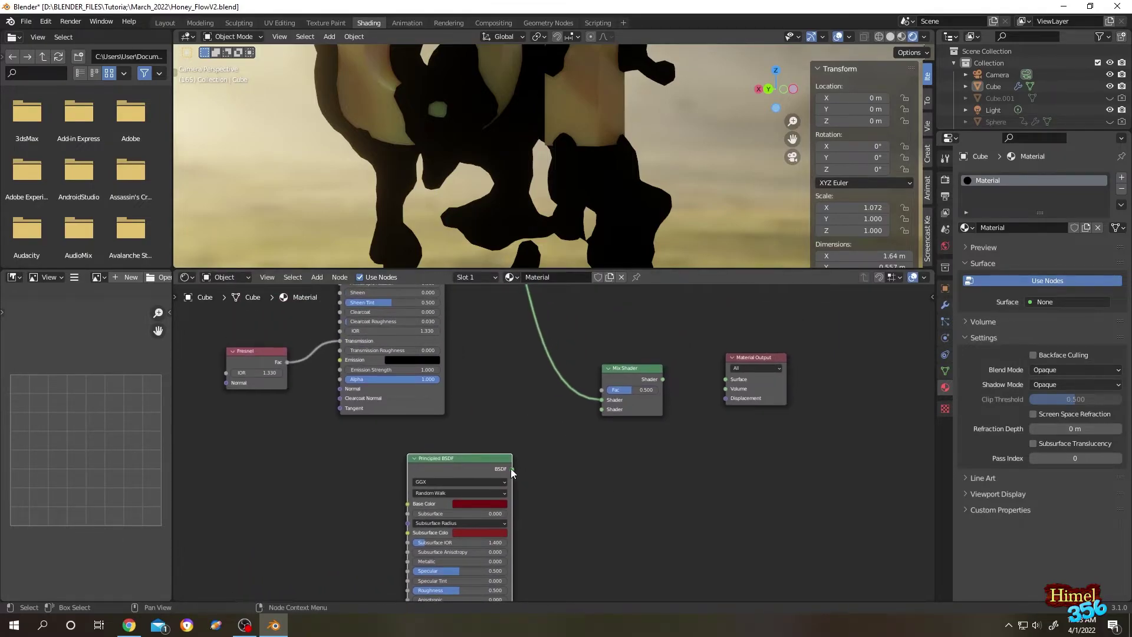
pyautogui.moveTo(511, 468); pyautogui.dragTo(601, 410)
pyautogui.moveTo(635, 383); pyautogui.dragTo(581, 487, button='middle')
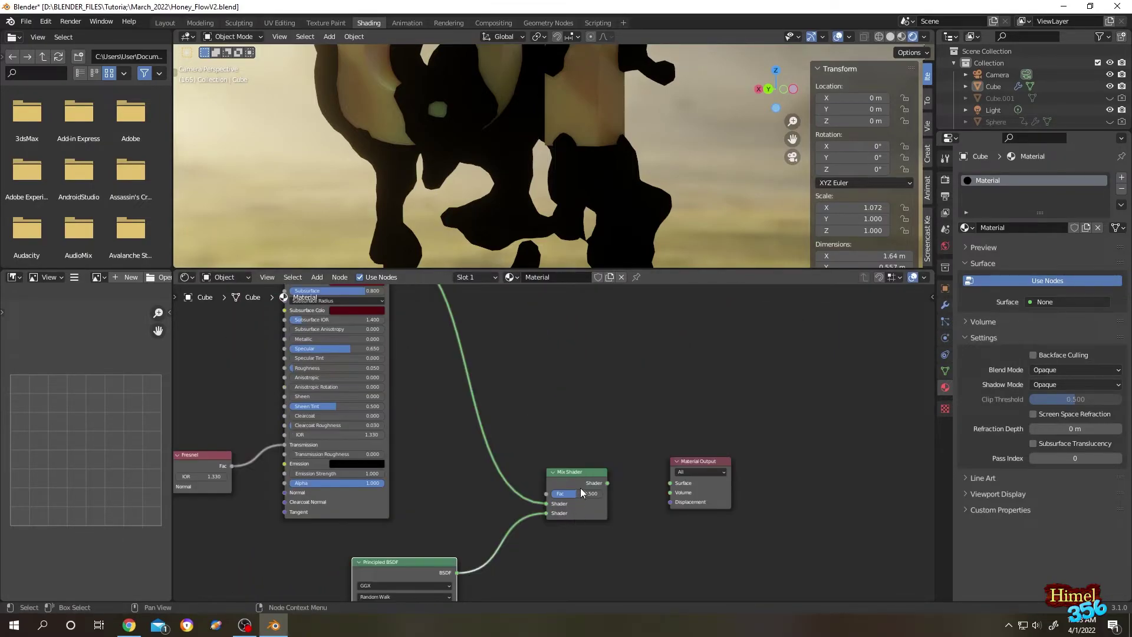
pyautogui.moveTo(607, 483); pyautogui.dragTo(669, 483)
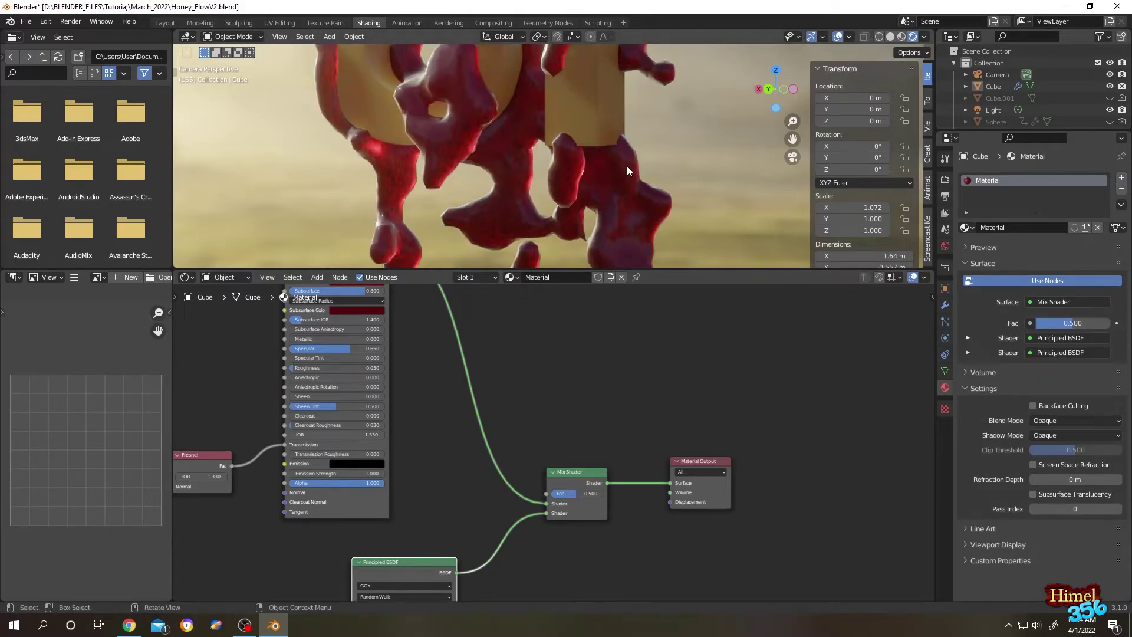
# - Set the Mix Shader Fac to 0.25 and lower the lower Principled BSDF's Roughness
pyautogui.scroll(2, 627, 165)
pyautogui.scroll(-2, 627, 166)
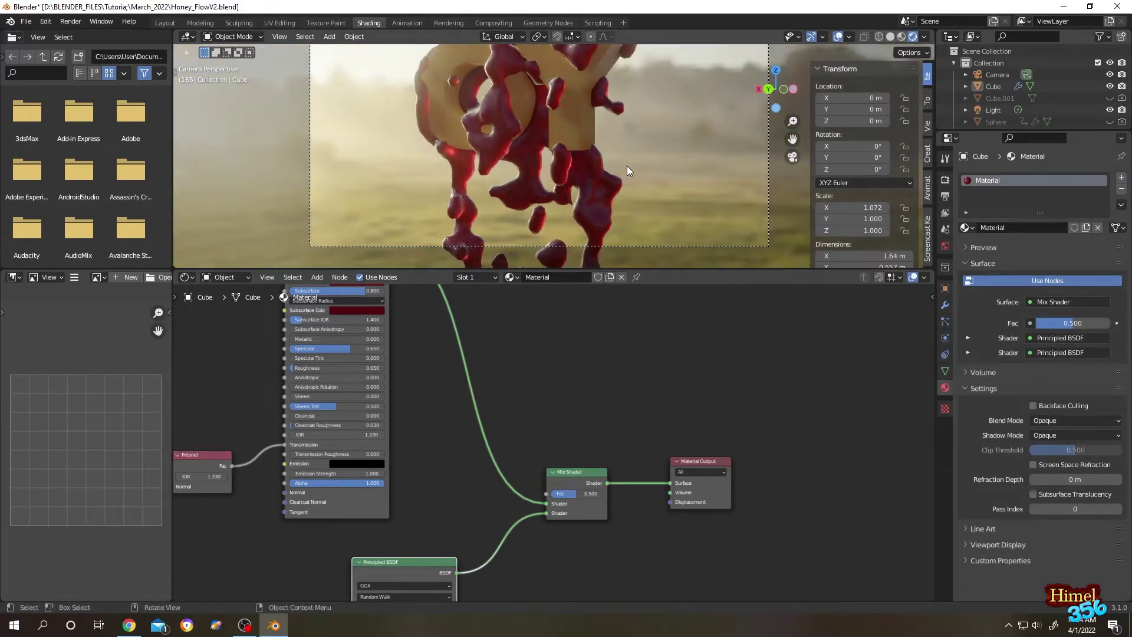
pyautogui.scroll(5, 619, 165)
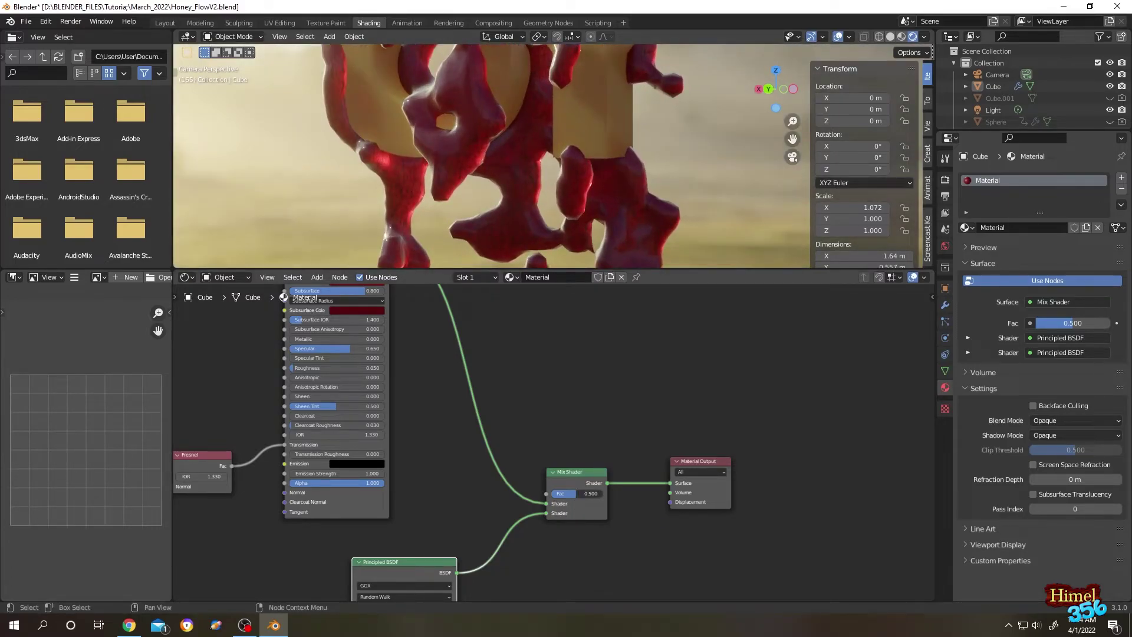
pyautogui.moveTo(564, 494); pyautogui.dragTo(552, 494)
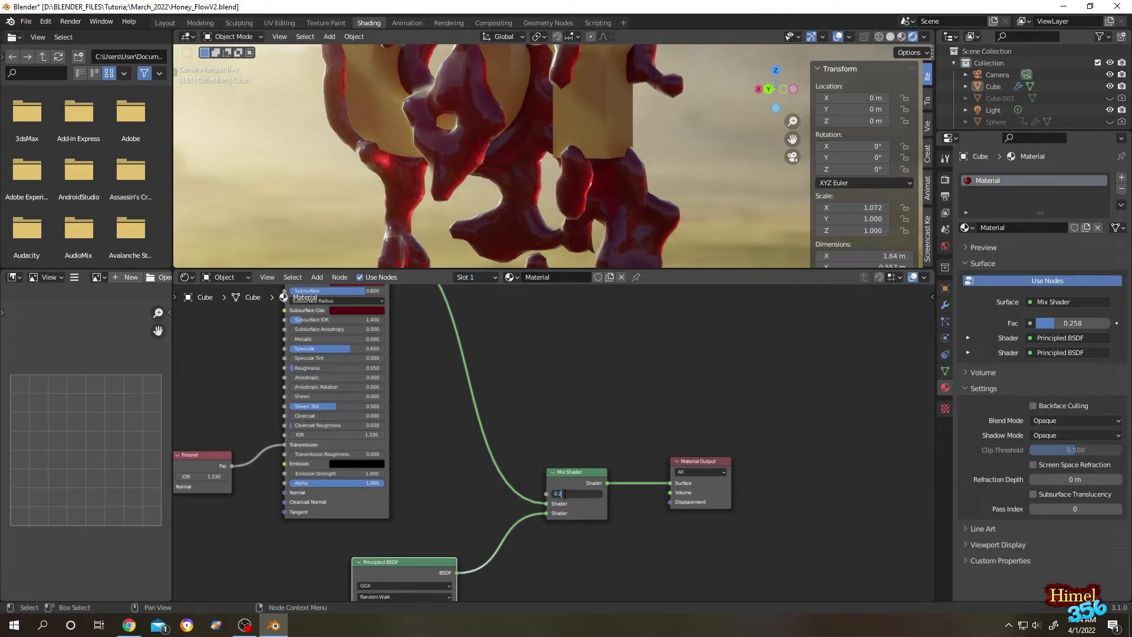
pyautogui.moveTo(477, 592); pyautogui.dragTo(512, 351, button='middle')
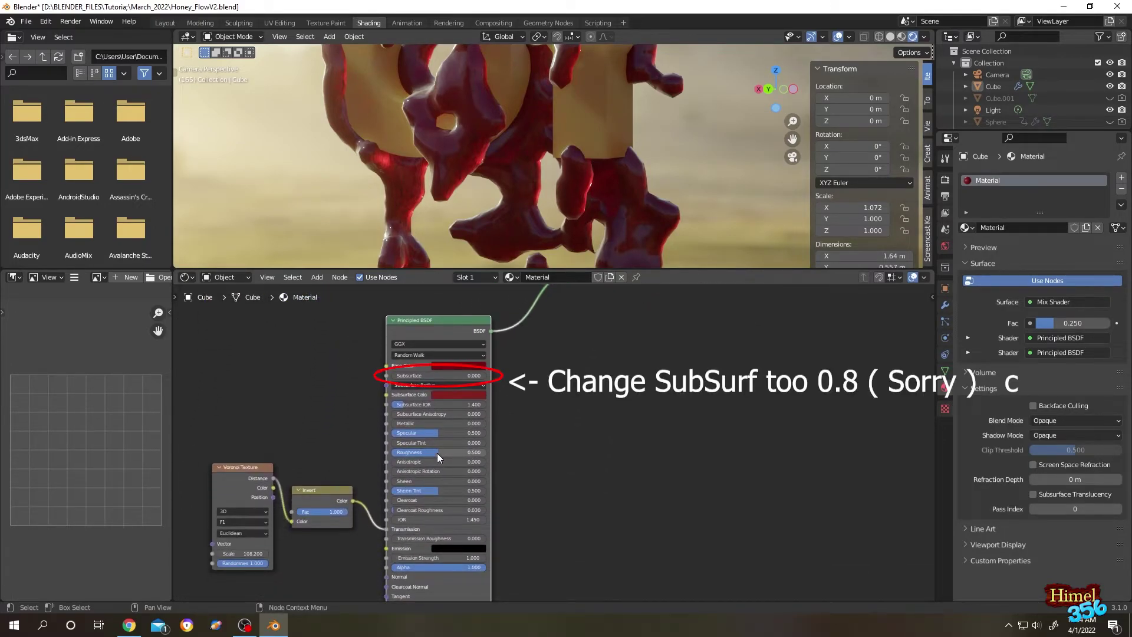
pyautogui.moveTo(437, 453); pyautogui.dragTo(401, 453)
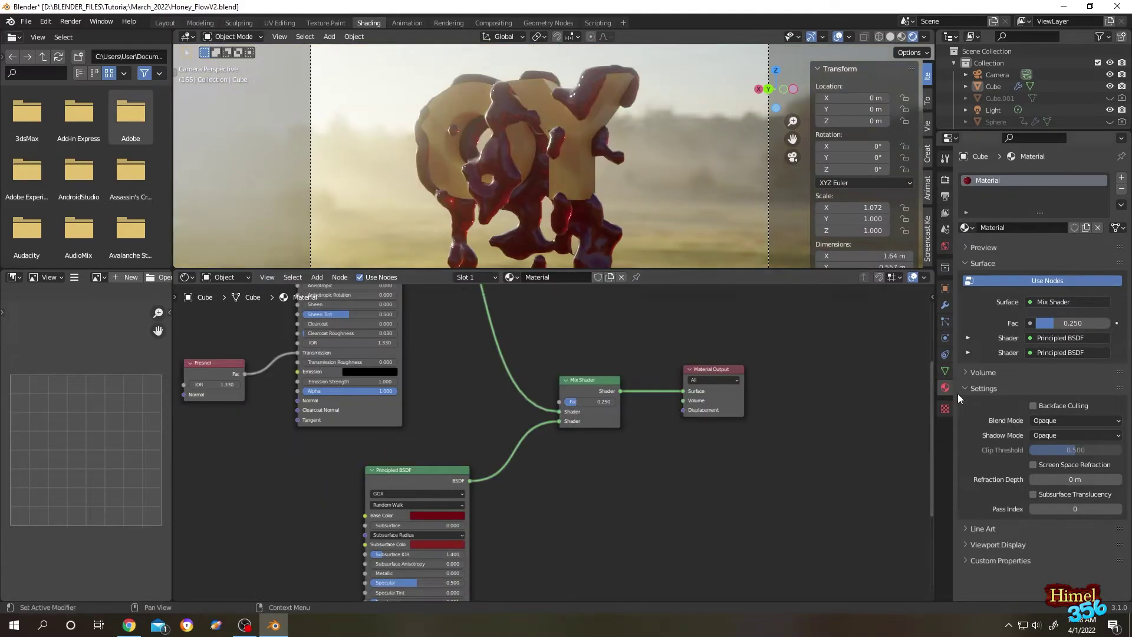
# - Set the material to Alpha Blend, disable Show Backface, and enable Screen Space Refraction
pyautogui.click(1051, 422)
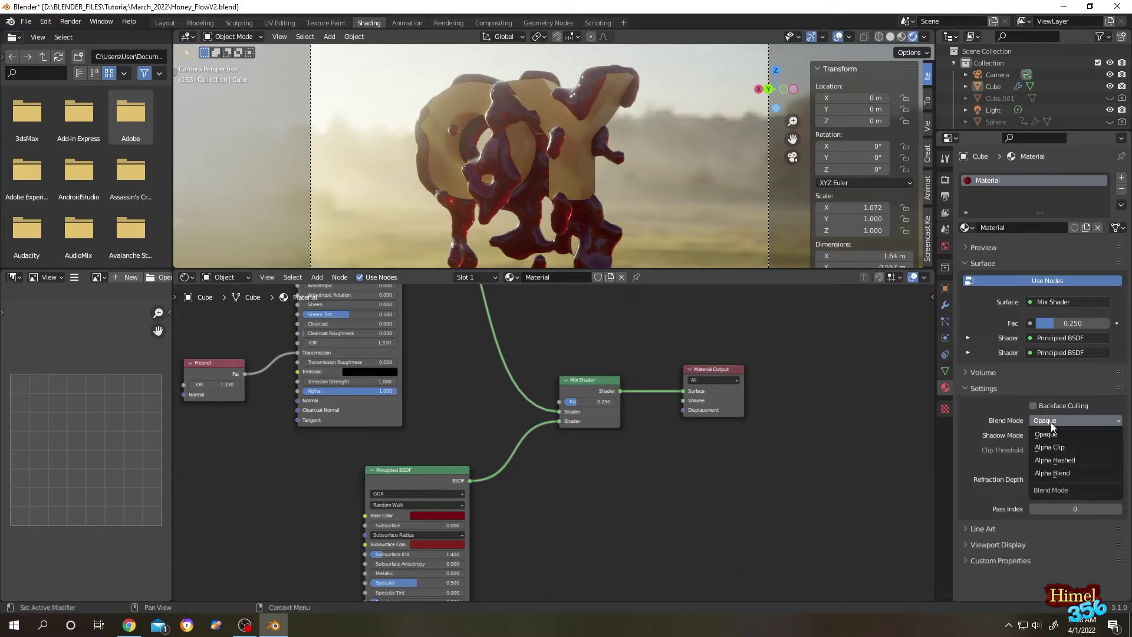
pyautogui.click(1053, 475)
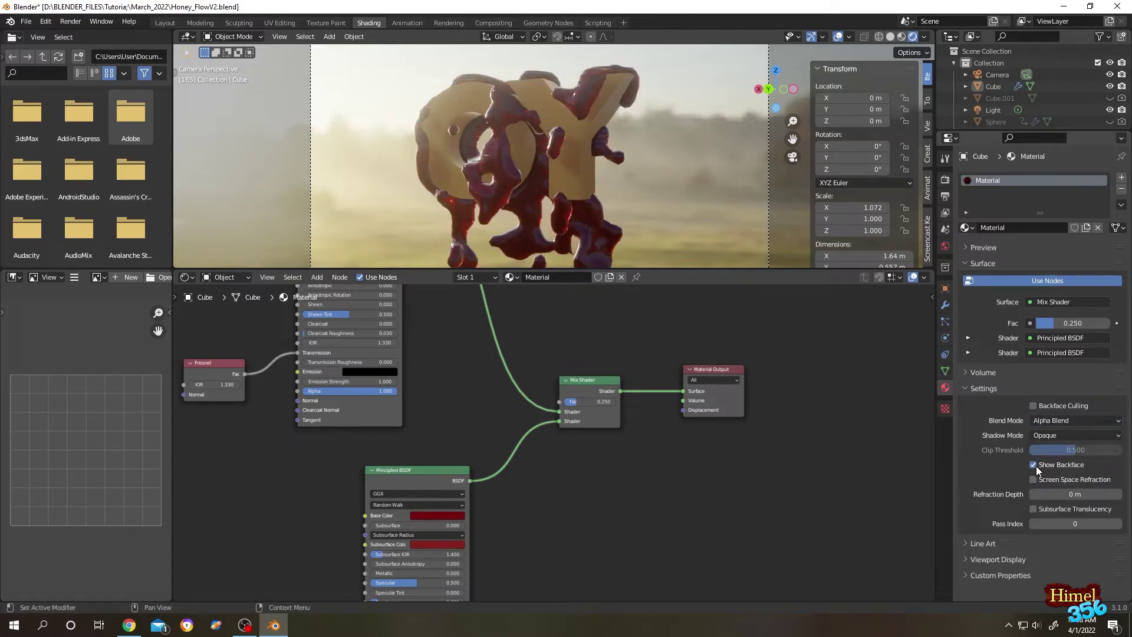
pyautogui.click(1033, 466)
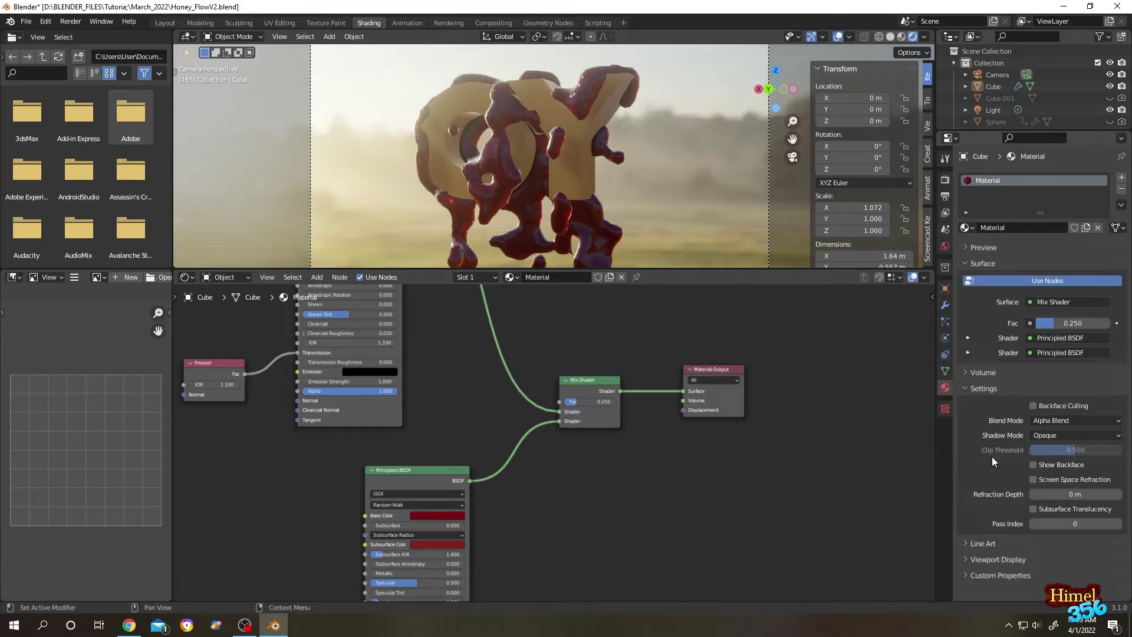
pyautogui.click(1034, 480)
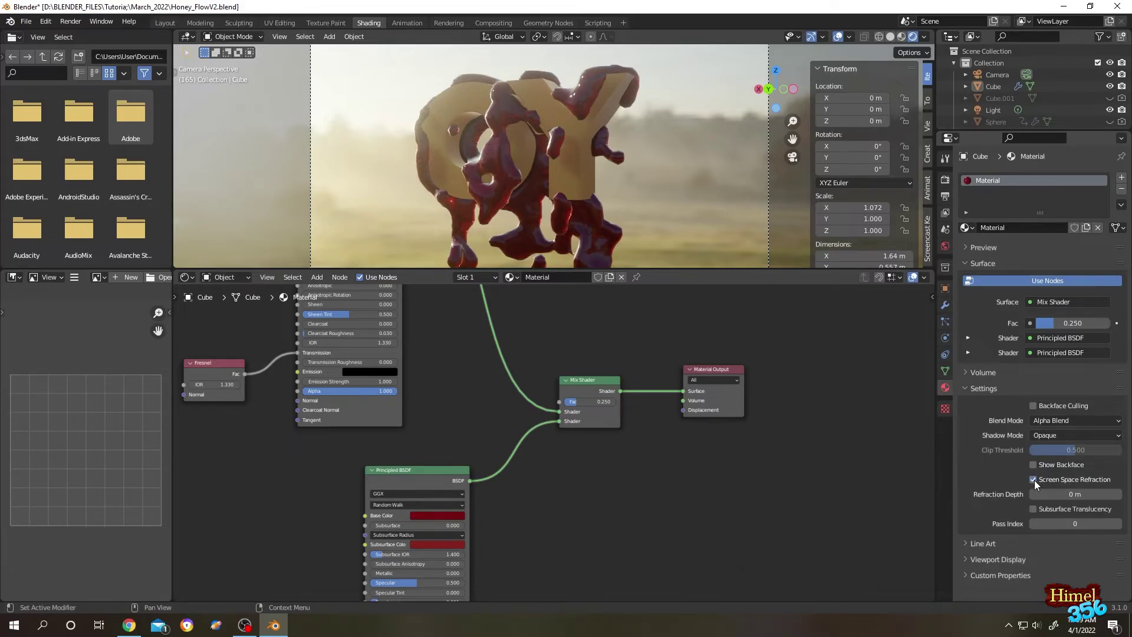
pyautogui.click(946, 180)
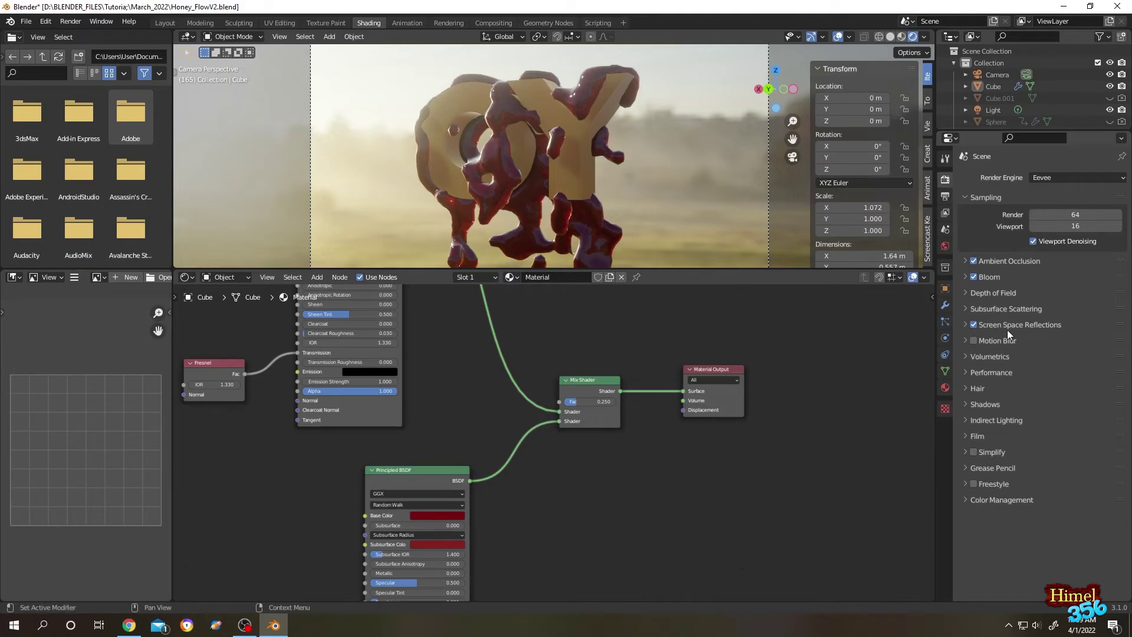
# - Render the frame with F12, zoom out to inspect the result, then close the render window
pyautogui.press('F12')
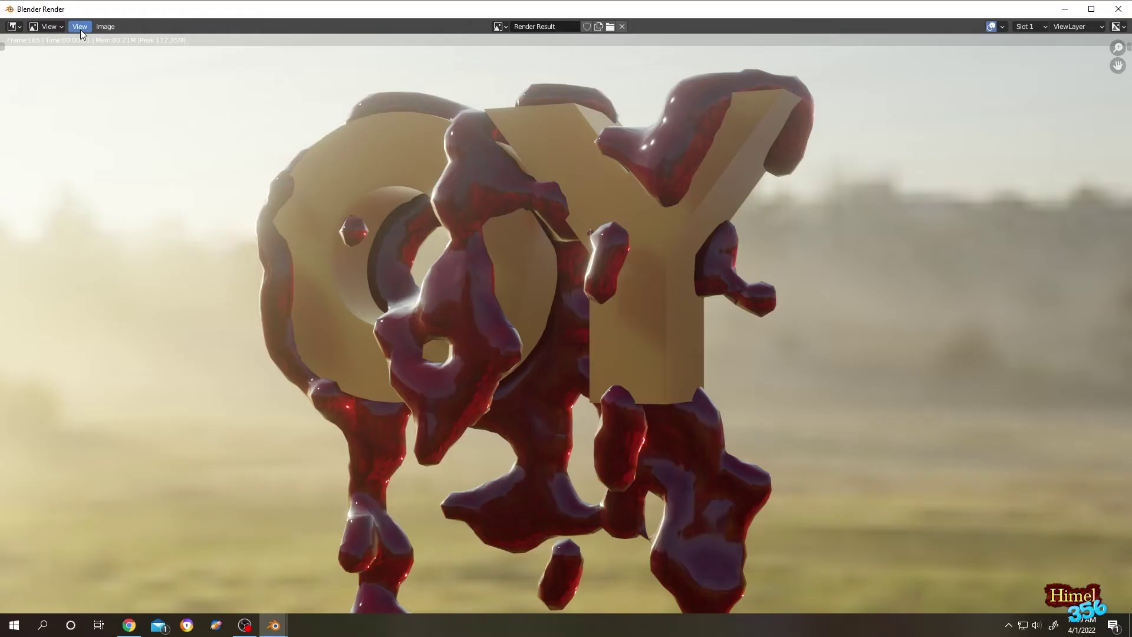
pyautogui.scroll(-1, 552, 263)
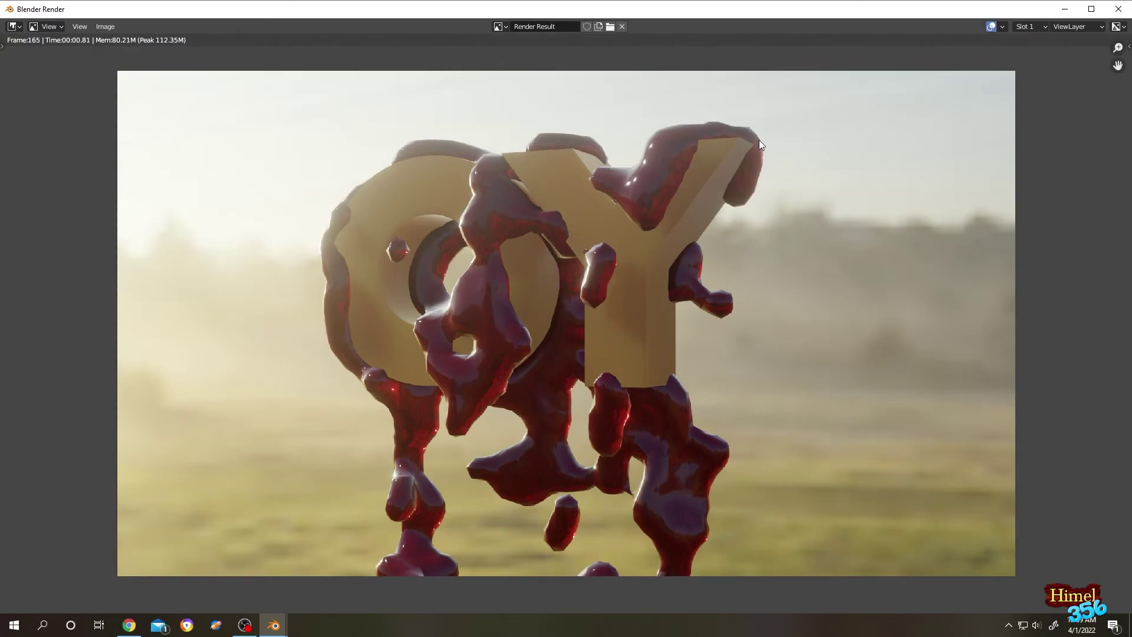
pyautogui.press('Escape')
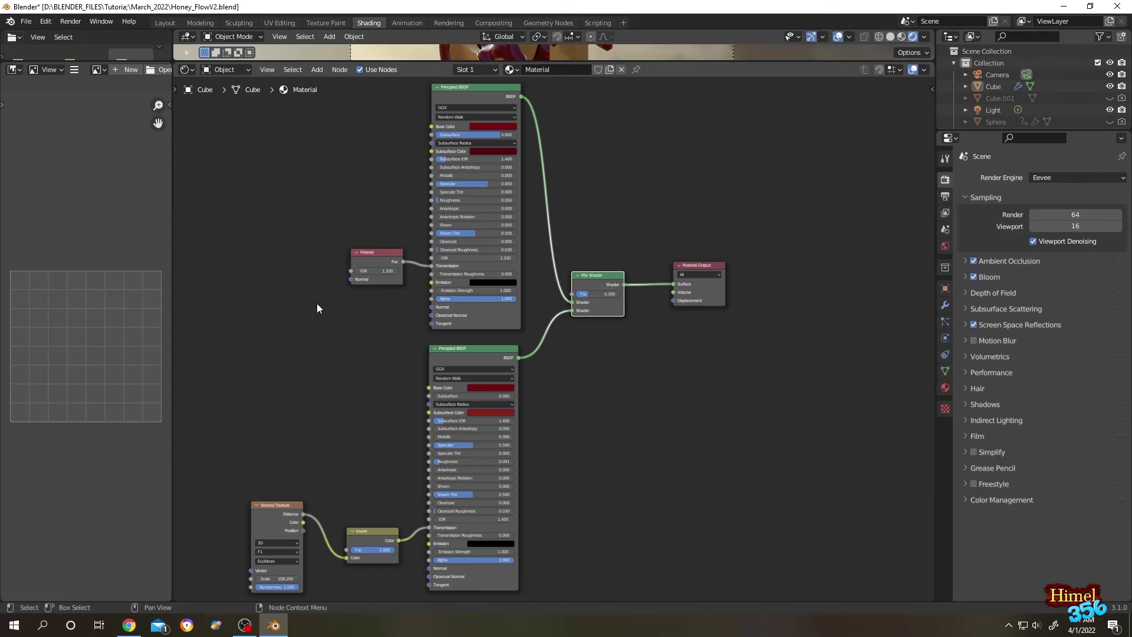
# - Restore the Shading layout, preview the letters in Cycles, then switch the render engine back to Eevee
pyautogui.hotkey('ctrl', 'space')
pyautogui.moveTo(589, 228); pyautogui.dragTo(713, 162, button='middle')
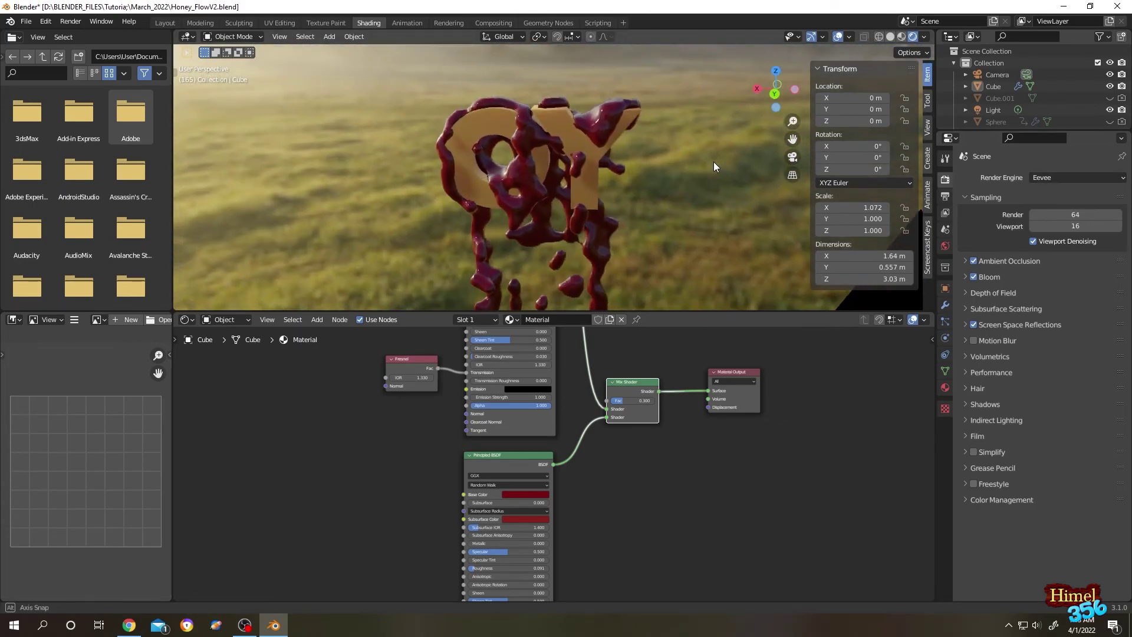
pyautogui.click(1074, 177)
pyautogui.click(1063, 217)
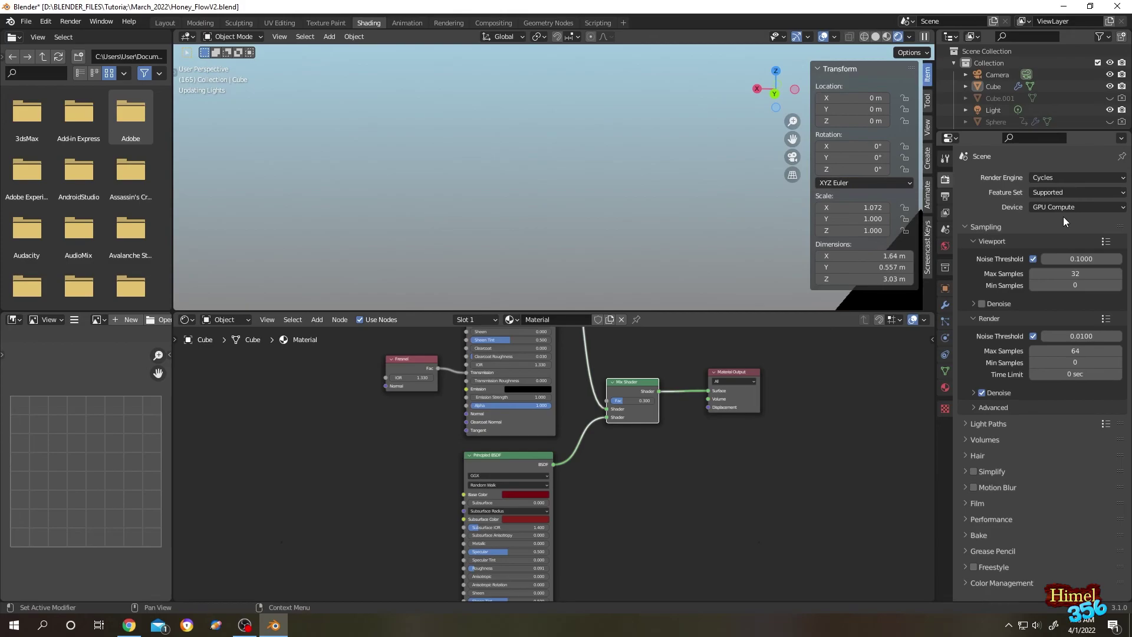
pyautogui.moveTo(715, 203); pyautogui.dragTo(677, 182, button='middle')
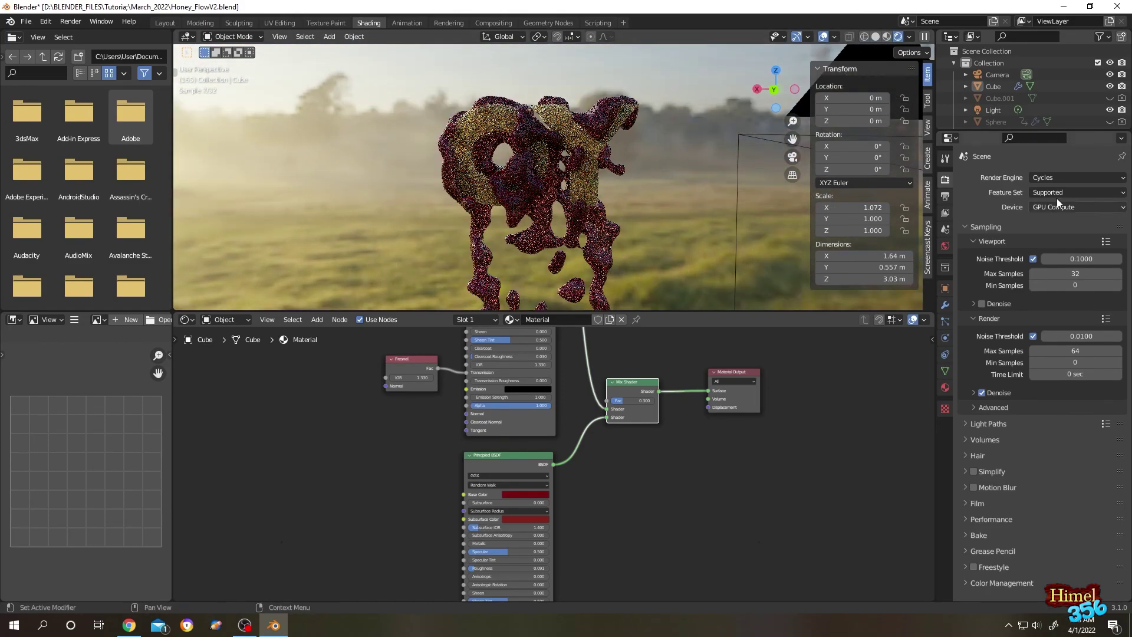
pyautogui.click(1058, 175)
pyautogui.click(1056, 191)
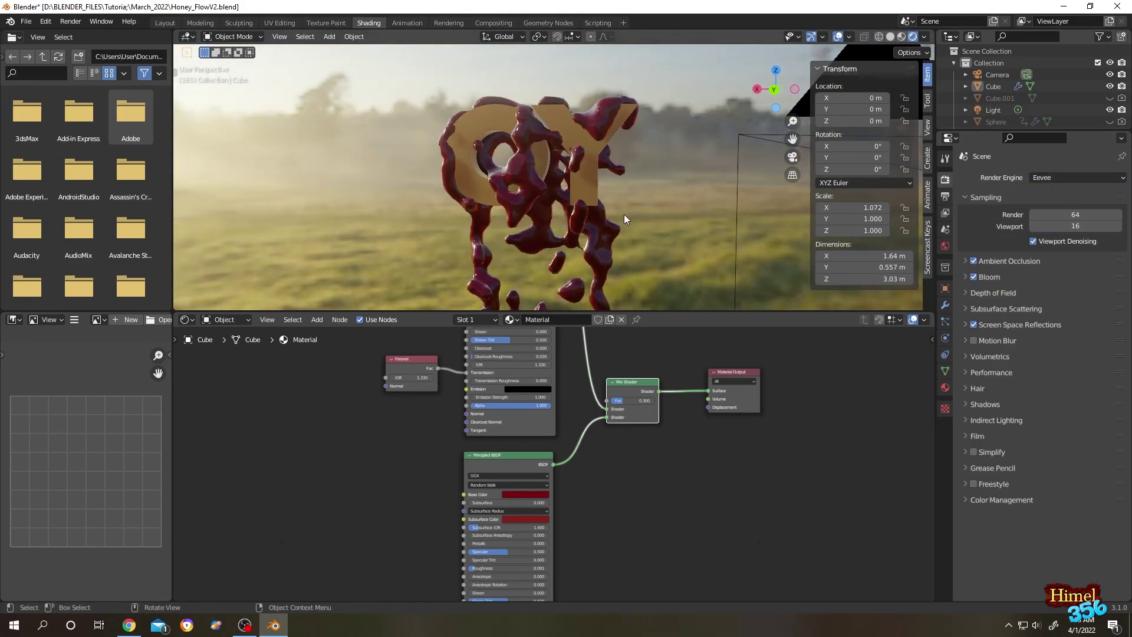